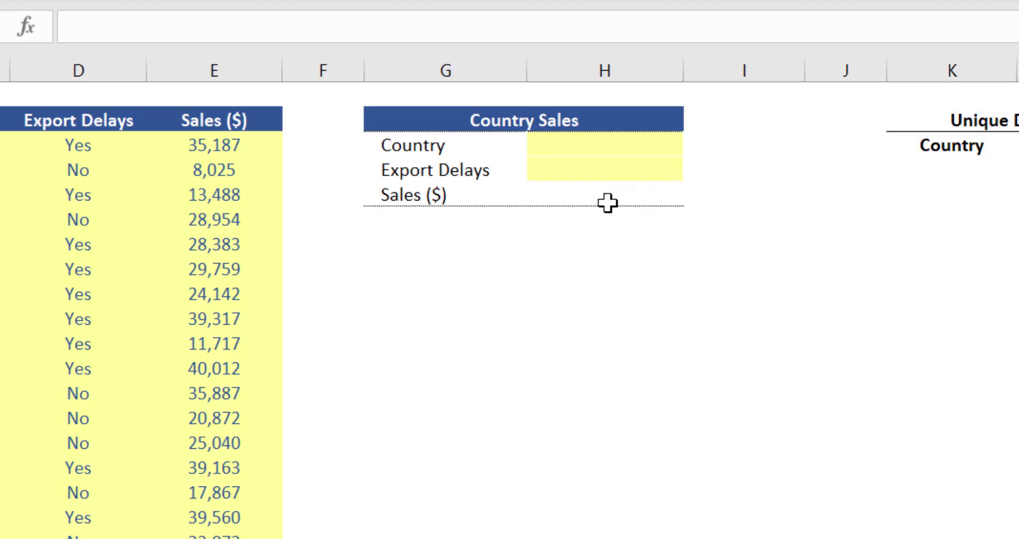
# Enter China as the Country and No as Export Delays, leaving Sales ($) blank
pyautogui.click(608, 202)
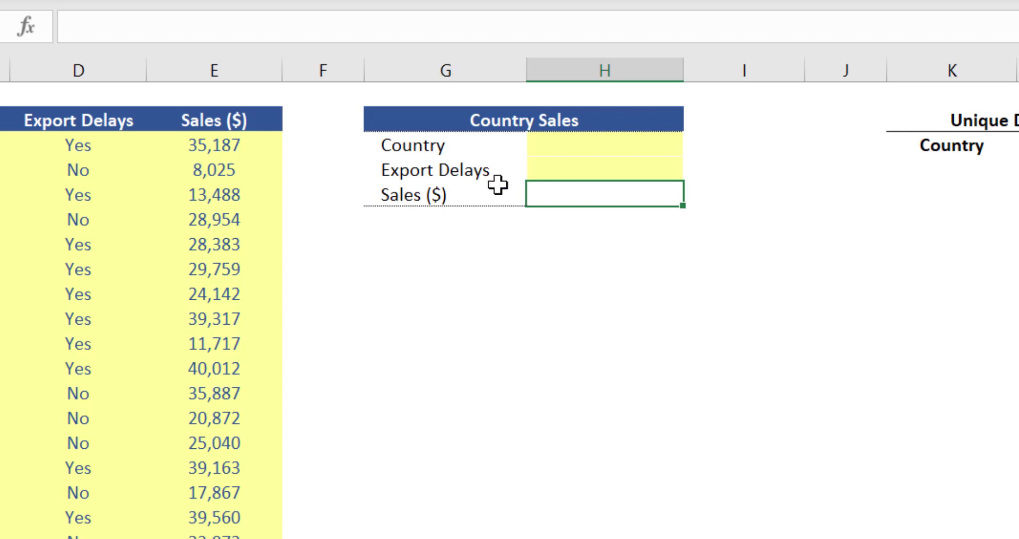
pyautogui.click(605, 148)
pyautogui.write('China')
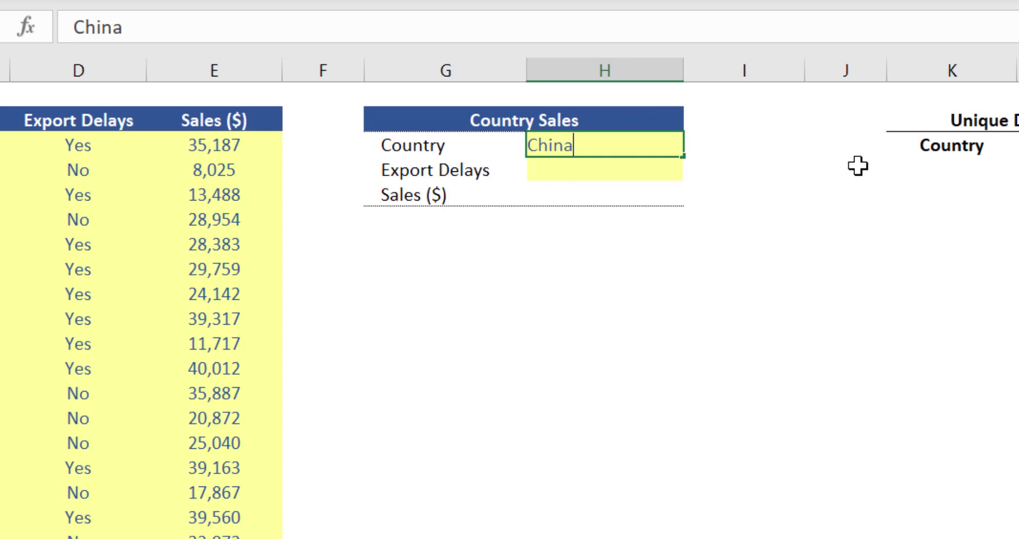
pyautogui.hotkey('ctrl', 'Return')
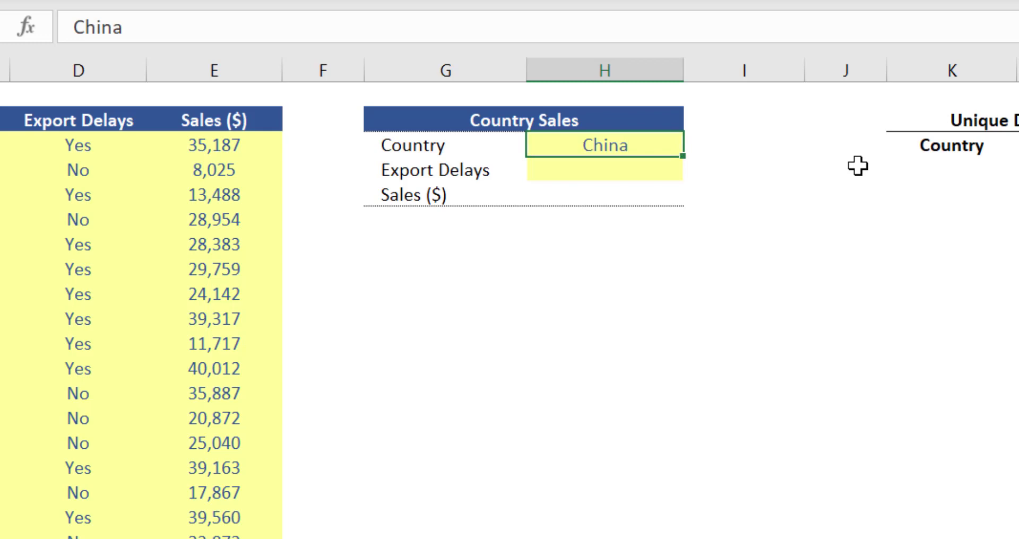
pyautogui.press('Down')
pyautogui.write('No')
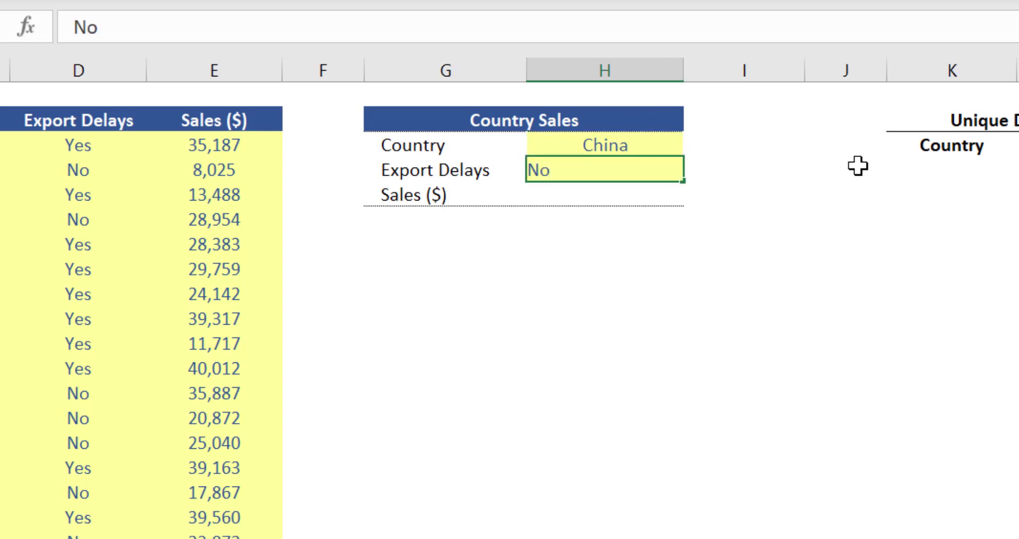
pyautogui.hotkey('ctrl', 'Return')
pyautogui.press('Down')
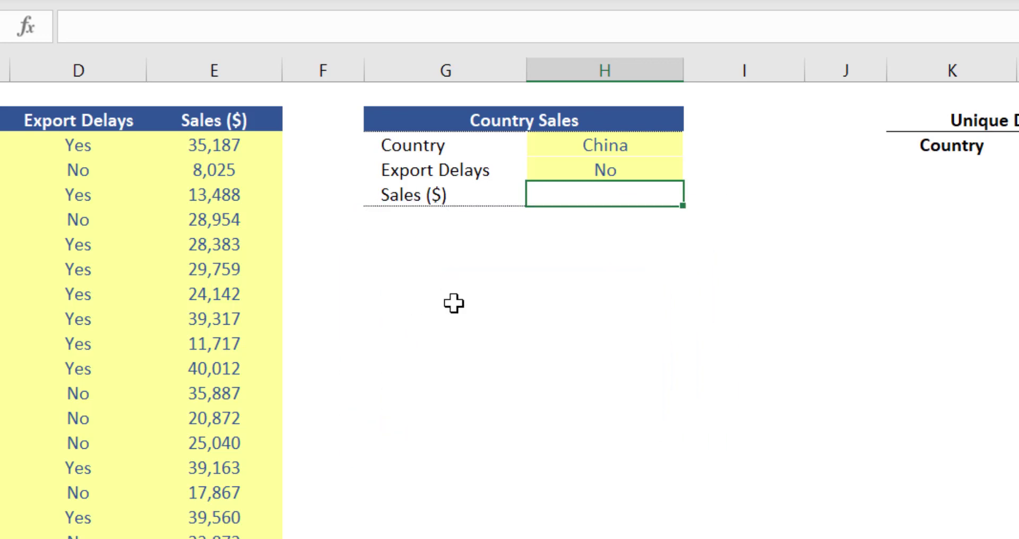
# Start a SUMIFS formula in H5 with sum range E3:E62
pyautogui.write('=sum')
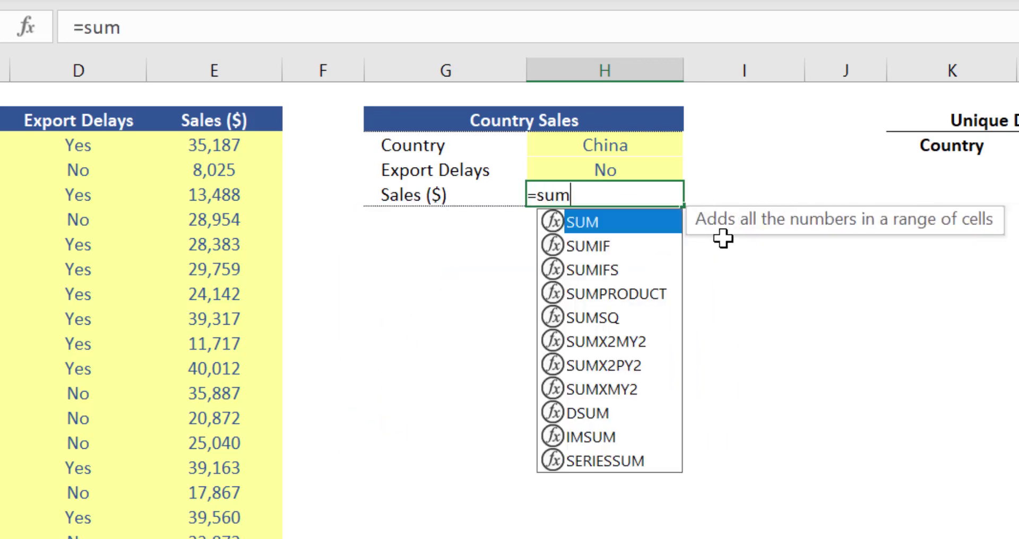
pyautogui.write('ifs')
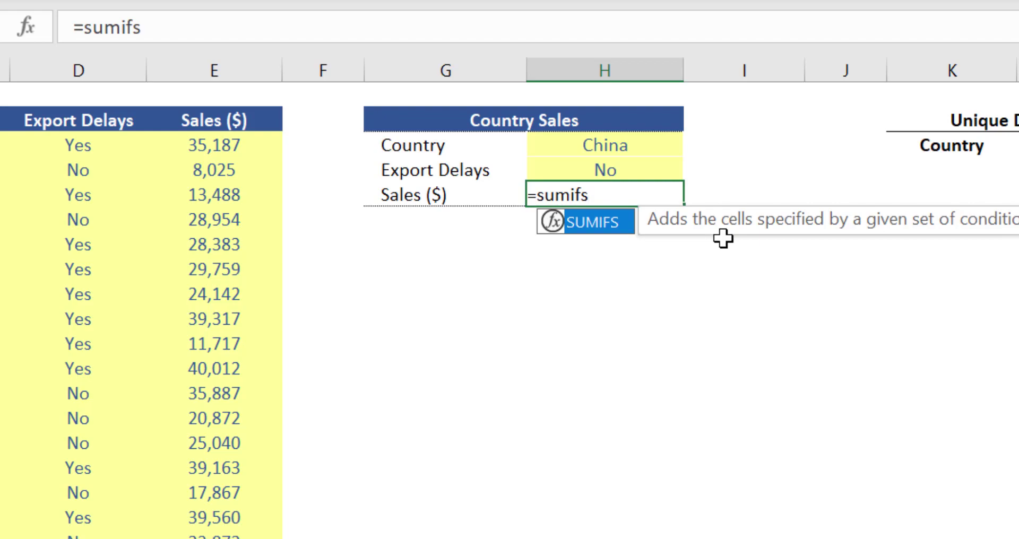
pyautogui.press('Tab')
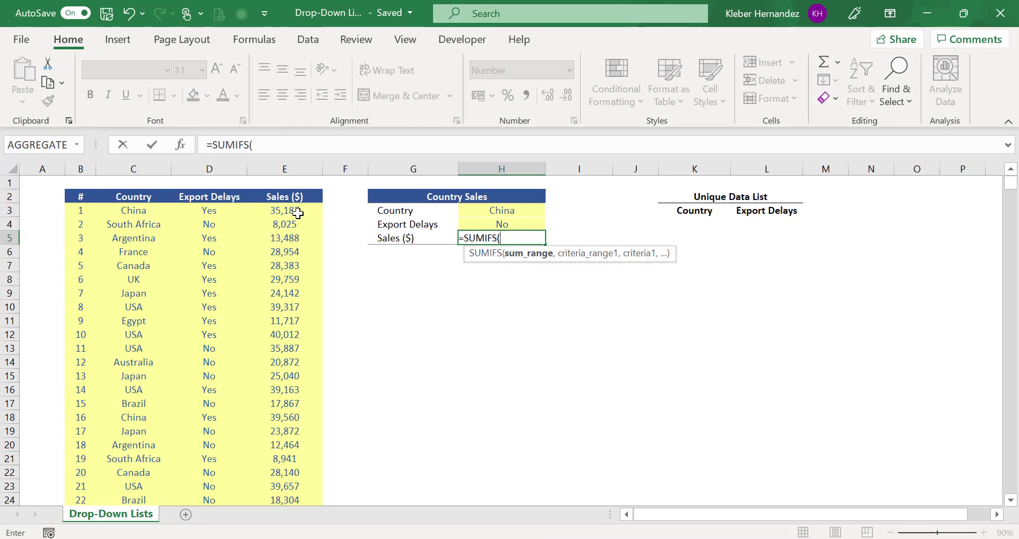
pyautogui.click(294, 212)
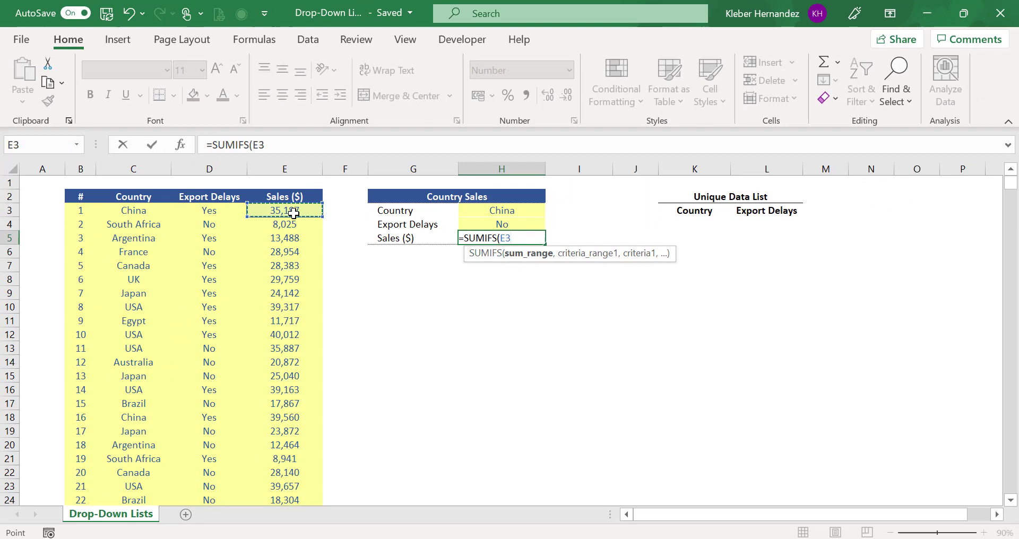
pyautogui.hotkey('shift', 'Down')
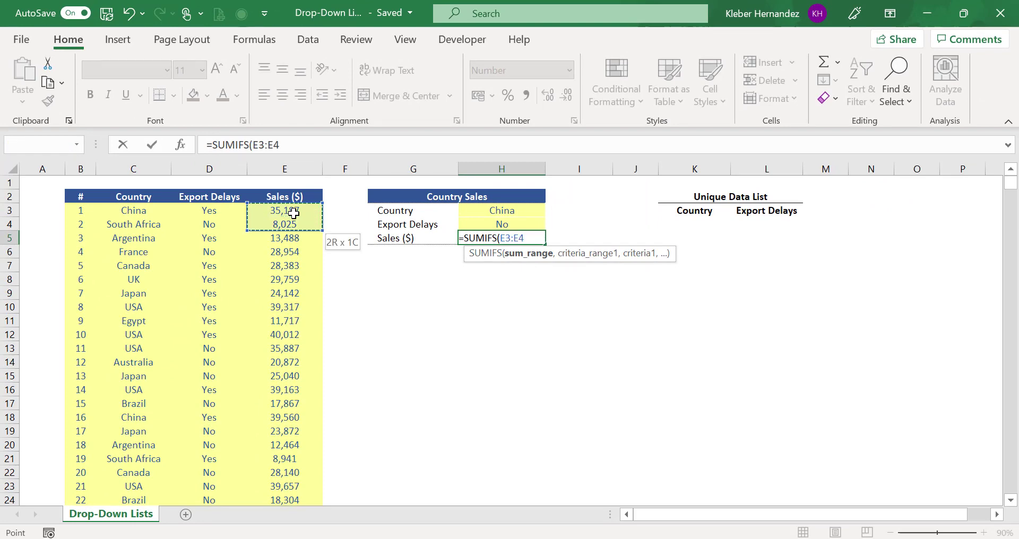
pyautogui.hotkey('ctrl', 'shift', 'Down')
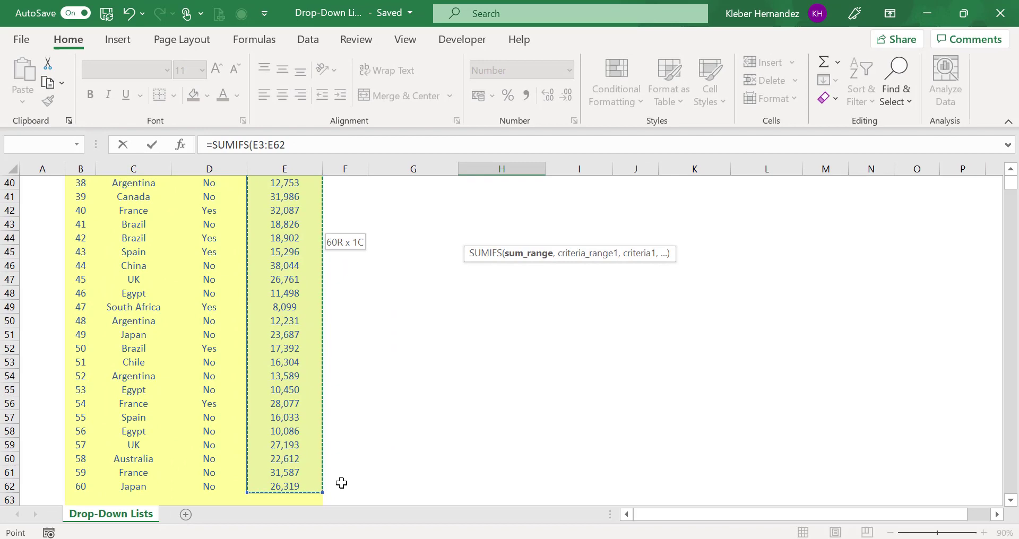
pyautogui.write(',')
# Add C3:C62 as the country criteria range with H3 as its criterion
pyautogui.press('Up')
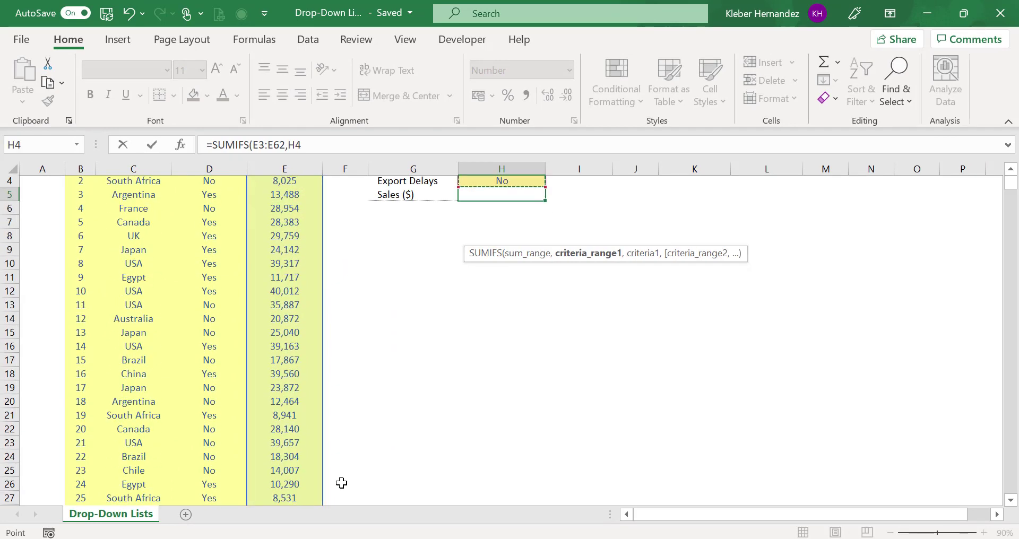
pyautogui.press('Up')
pyautogui.press('Up')
pyautogui.press('Left')
pyautogui.press('Left')
pyautogui.press('Left')
pyautogui.press('Left')
pyautogui.press('Down')
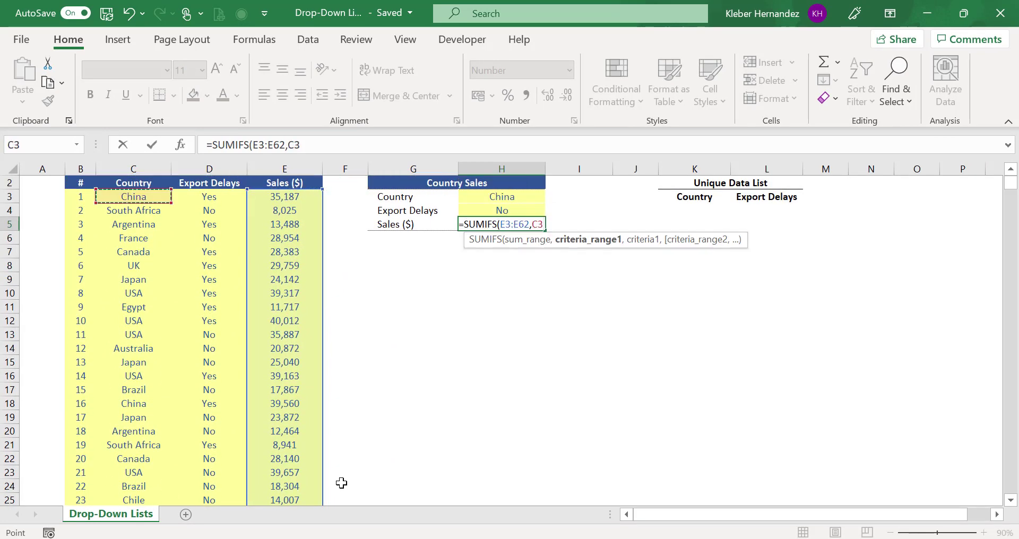
pyautogui.hotkey('ctrl', 'shift', 'Down')
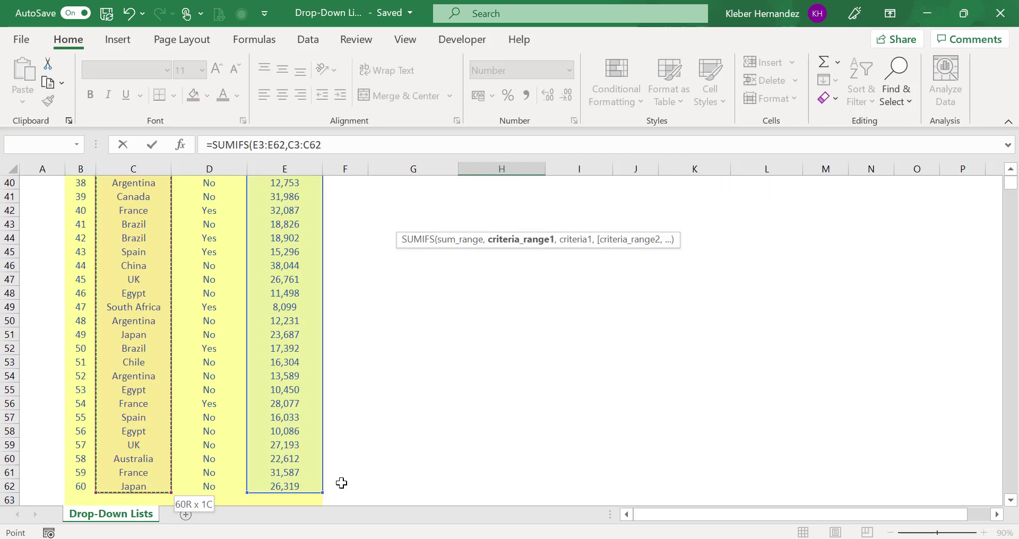
pyautogui.write(',')
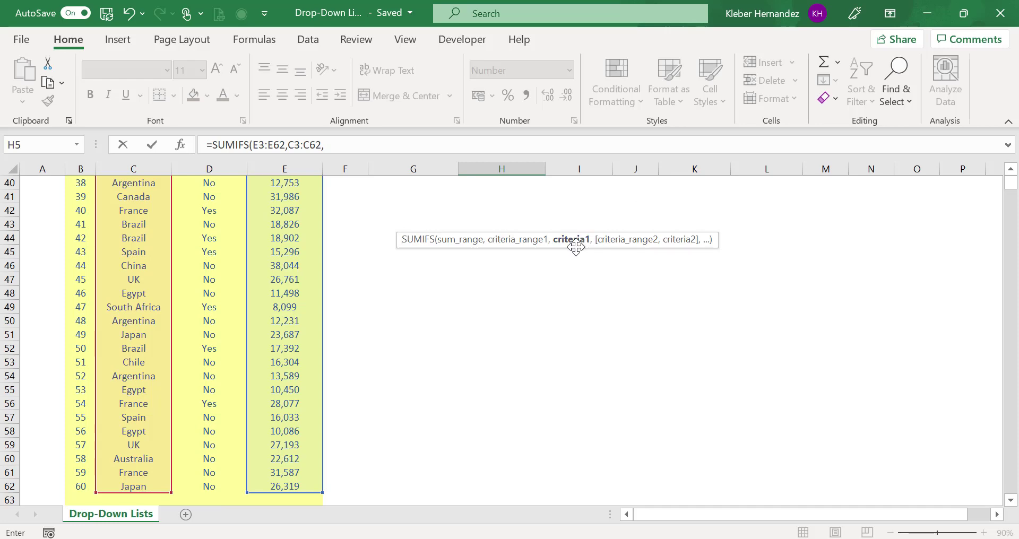
pyautogui.press('Up')
pyautogui.press('Up')
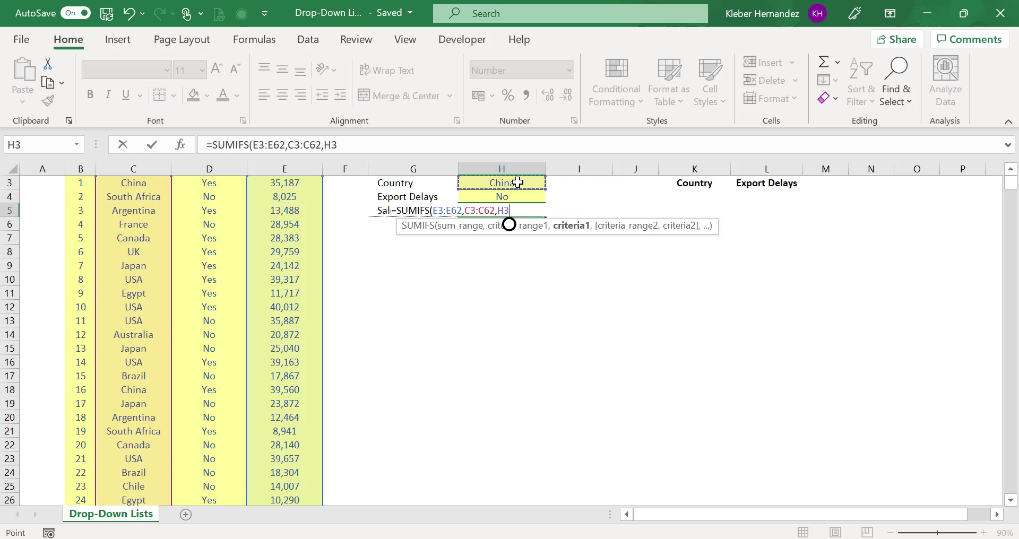
# Add D3:D62 as the export-delay criteria range with H4 as its criterion
pyautogui.write(',')
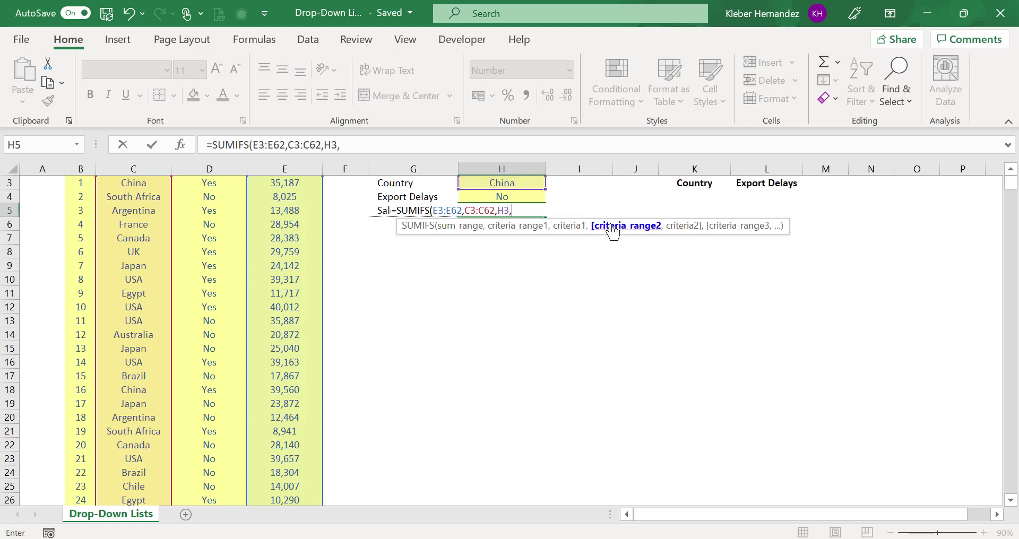
pyautogui.click(235, 180)
pyautogui.hotkey('ctrl', 'shift', 'Down')
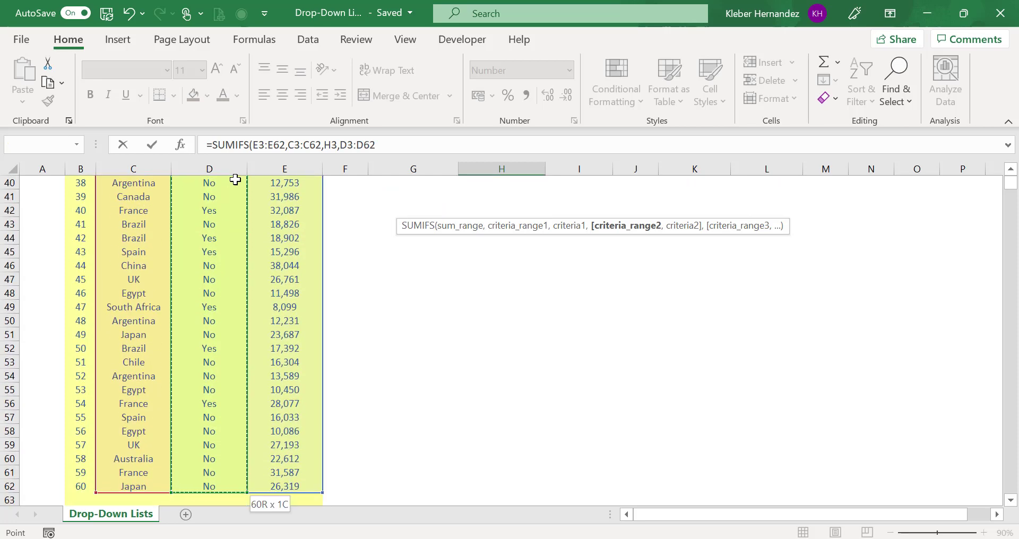
pyautogui.write(',')
pyautogui.press('Up')
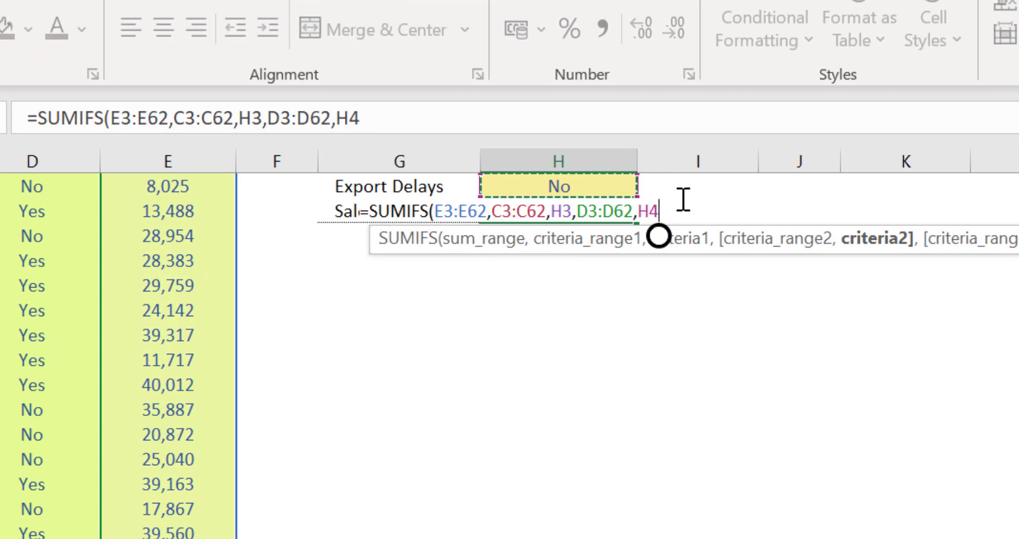
# Close and commit the SUMIFS formula, giving 38,044 for China with no export delays
pyautogui.write(')')
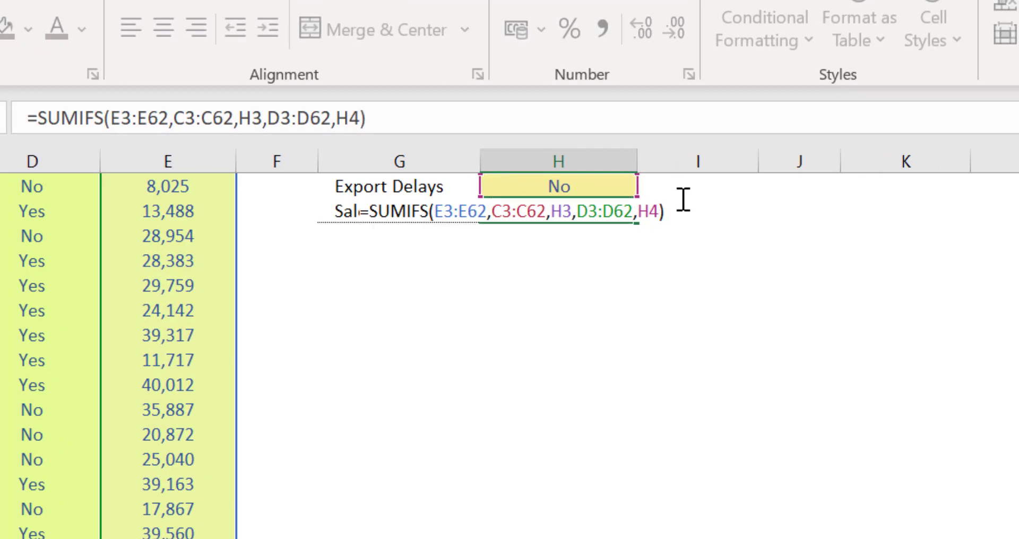
pyautogui.press('Return')
pyautogui.scroll(1, 593, 277)
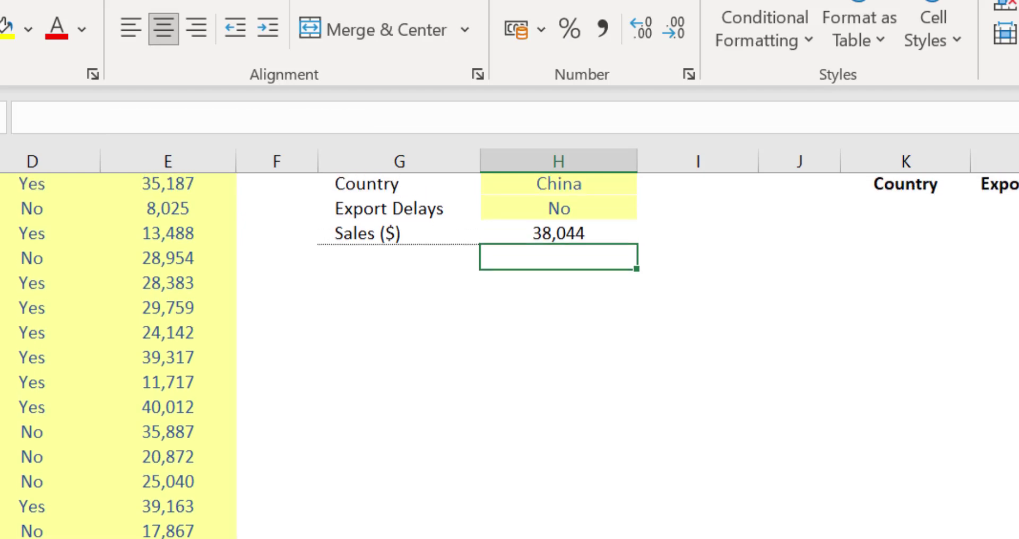
pyautogui.click(594, 277)
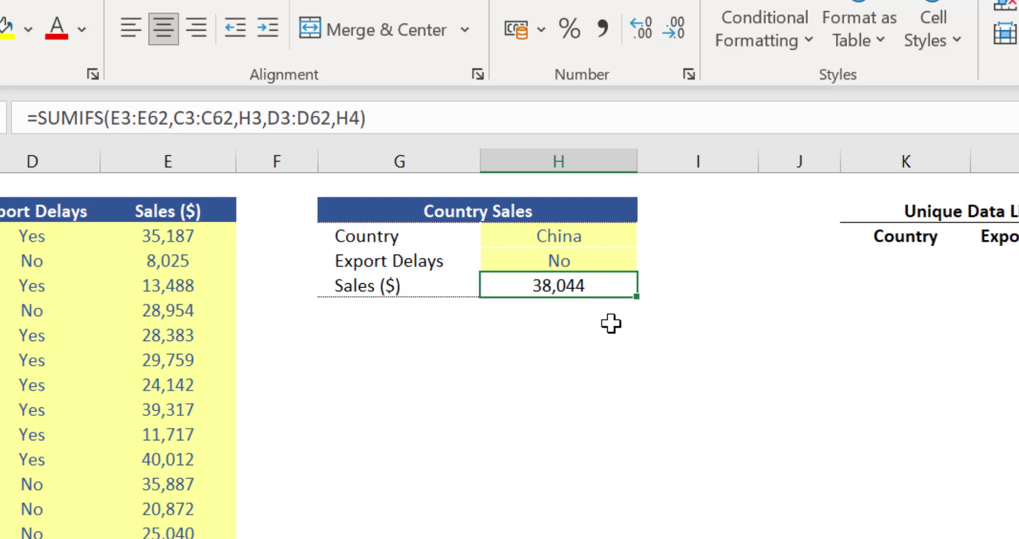
# Switch Export Delays to Yes so sales recalculate to 74,747
pyautogui.press('Up')
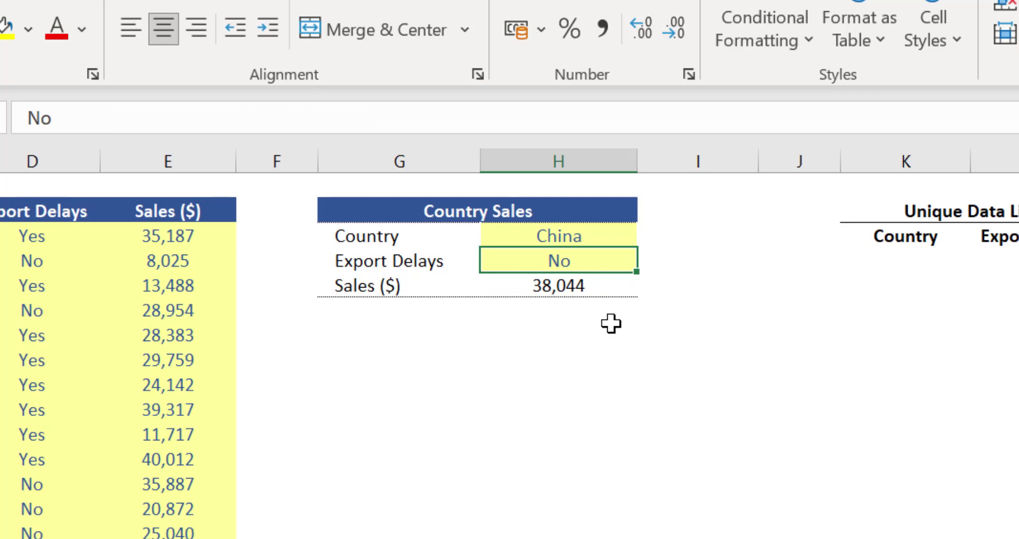
pyautogui.write('Yes')
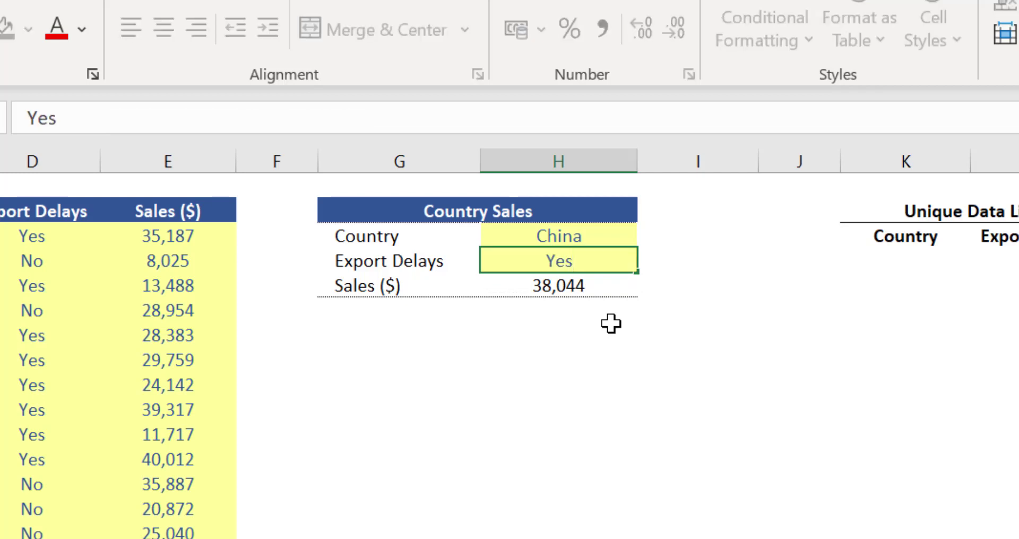
pyautogui.hotkey('ctrl', 'Return')
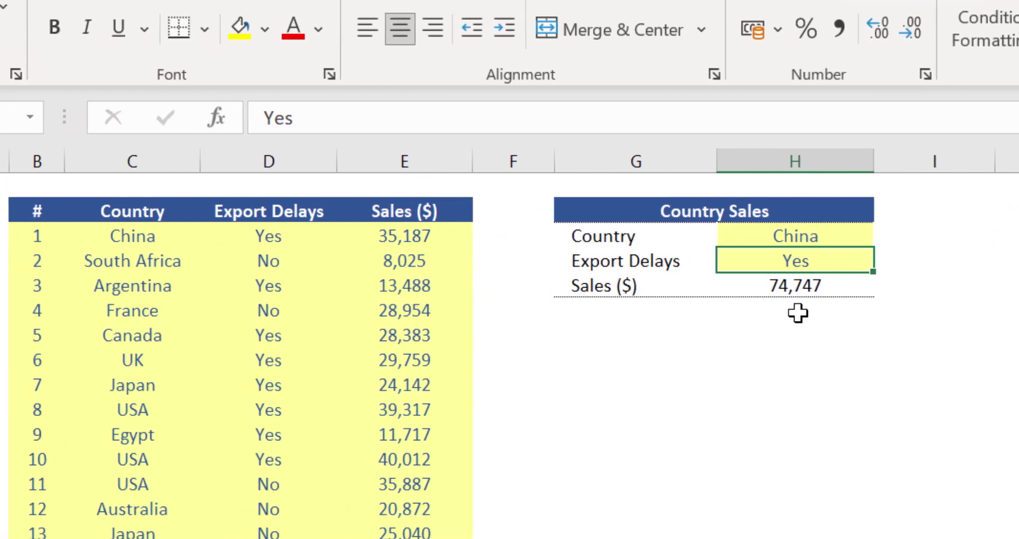
# Try Canada and then USA as the Country and compare the sales results
pyautogui.click(838, 234)
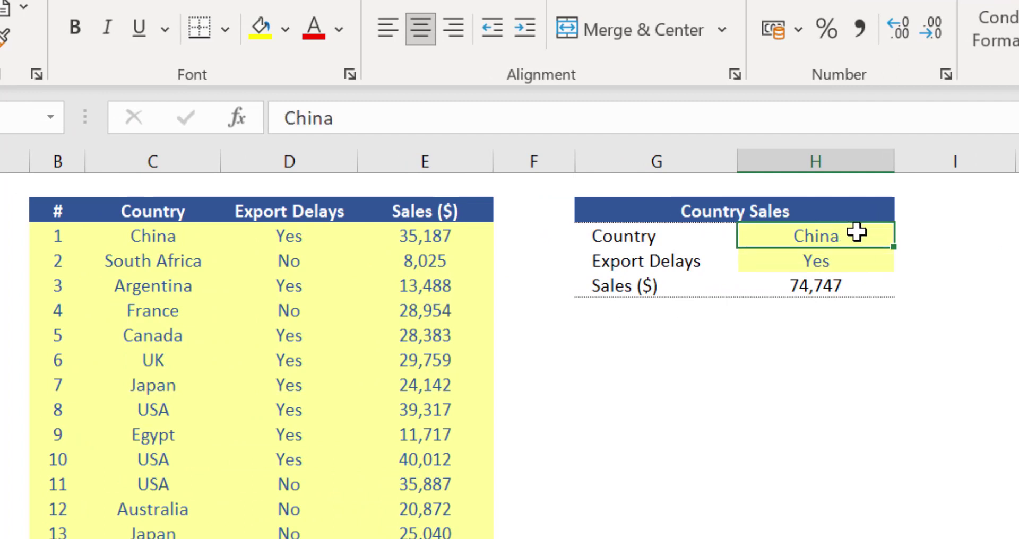
pyautogui.write('C')
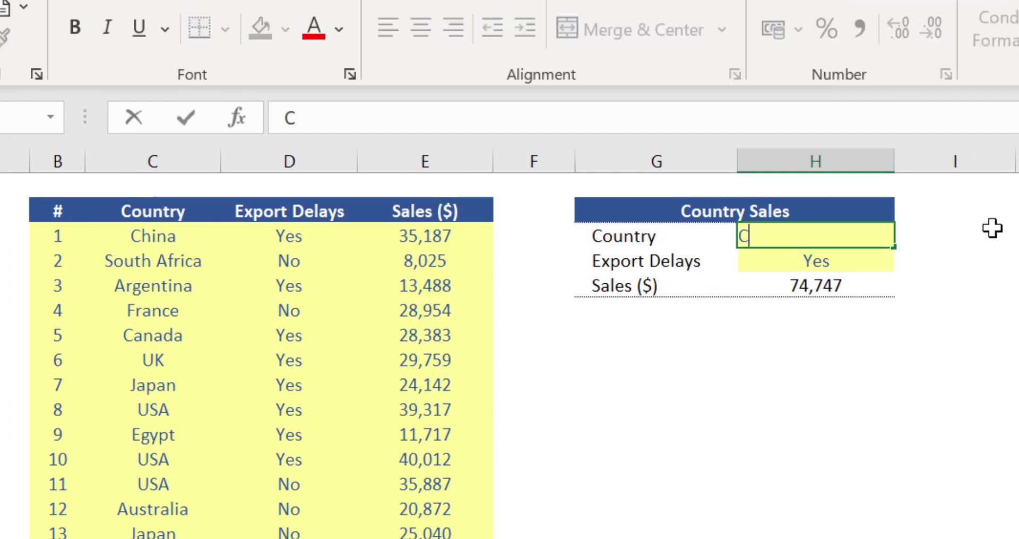
pyautogui.write('anada')
pyautogui.press('Return')
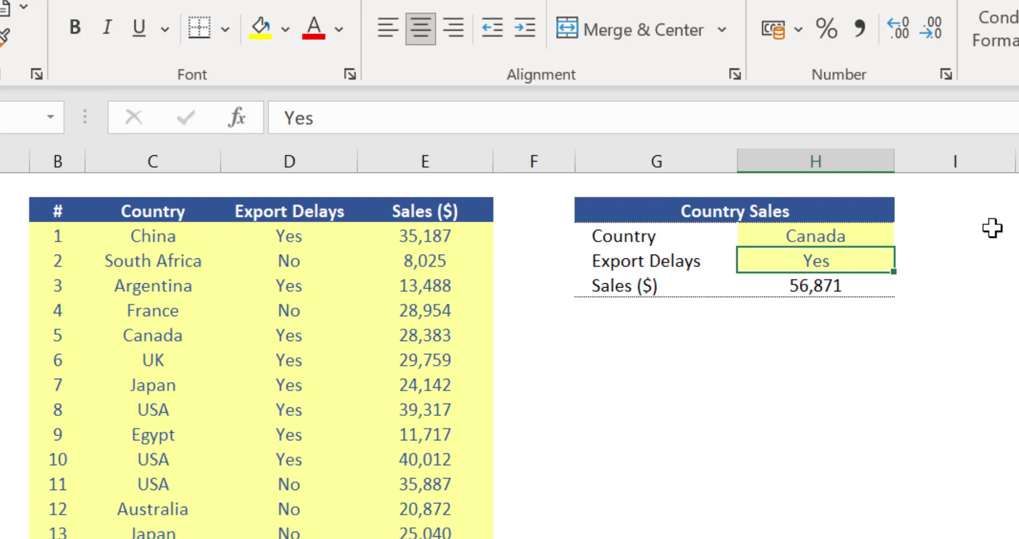
pyautogui.press('Up')
pyautogui.write('USA')
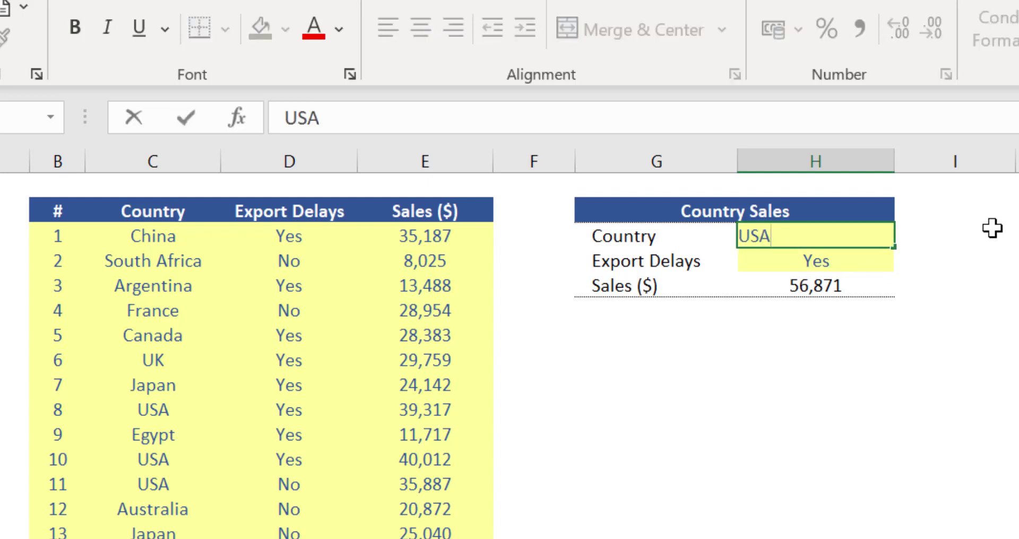
pyautogui.press('Return')
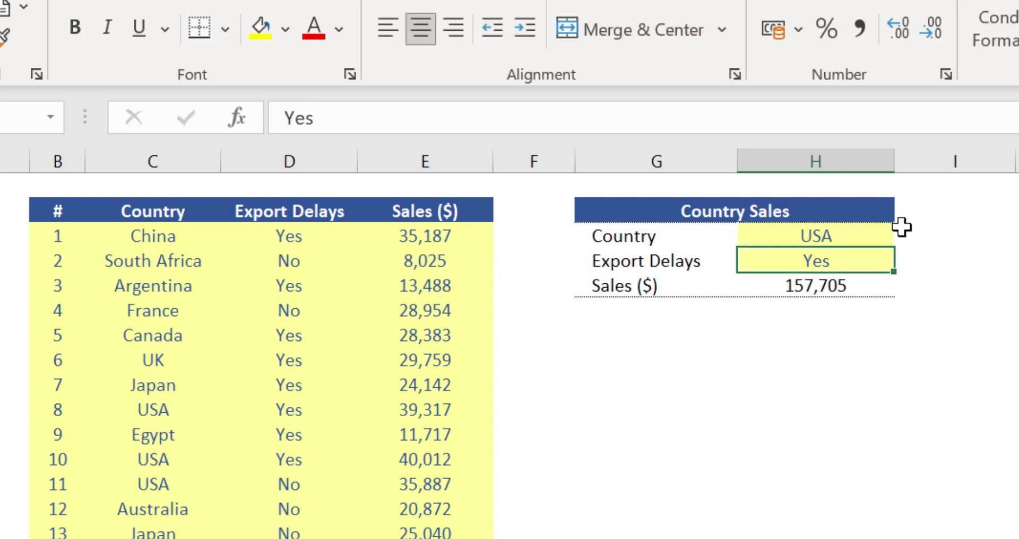
# Enter the misspelled country 'Jappan' and show the Sales formula returns 0
pyautogui.click(863, 237)
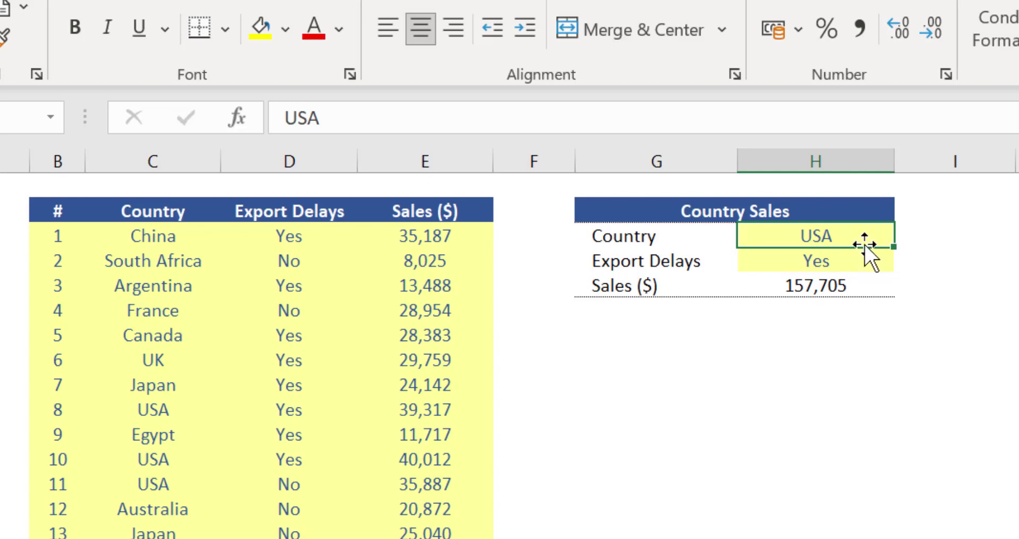
pyautogui.write('Jappan')
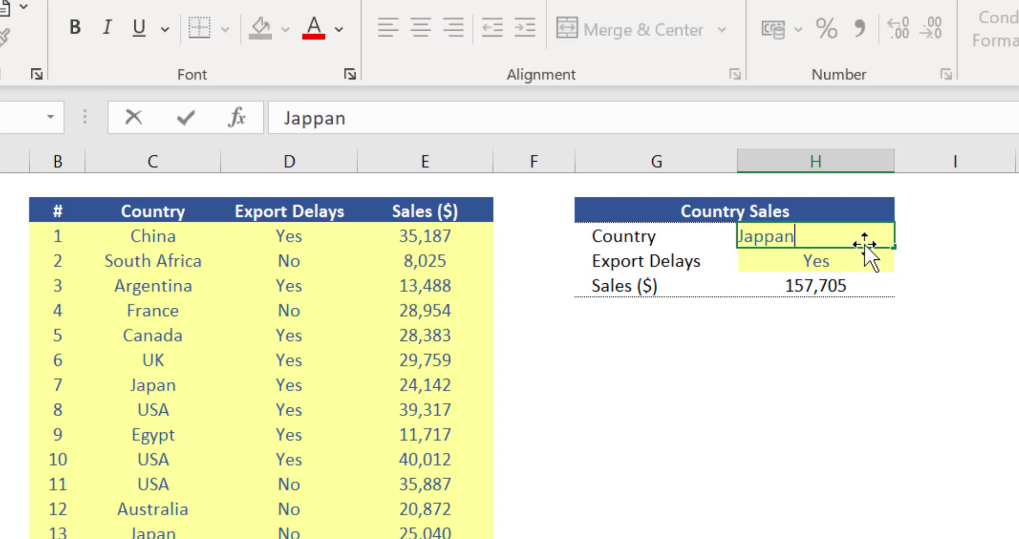
pyautogui.hotkey('ctrl', 'Return')
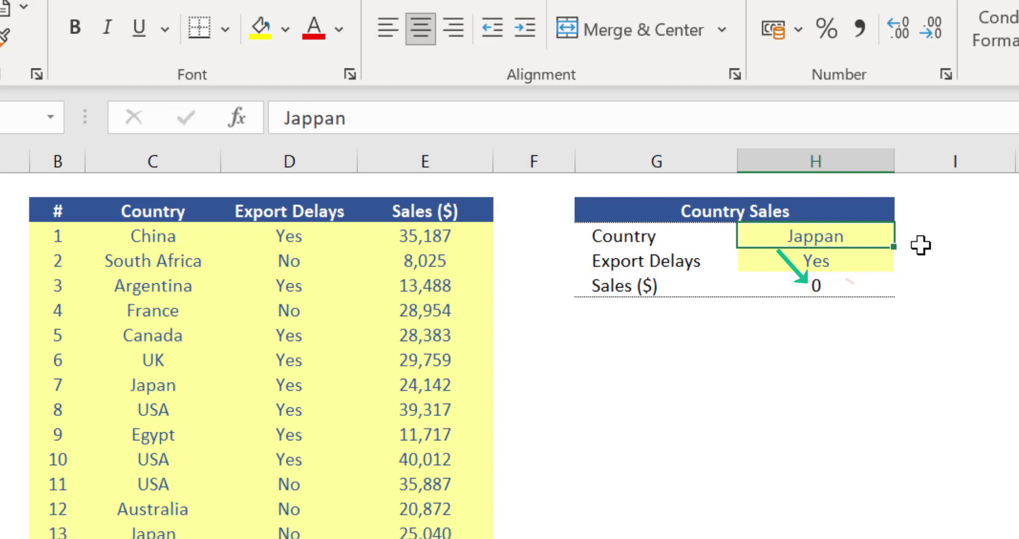
pyautogui.click(889, 279)
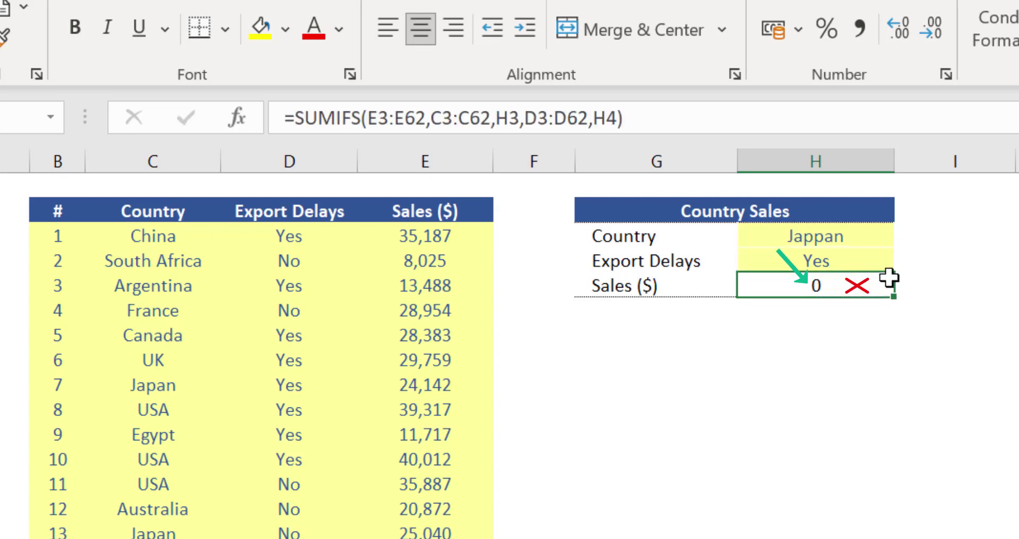
# Correct the country to Japan, giving sales of 48,373
pyautogui.press('Up')
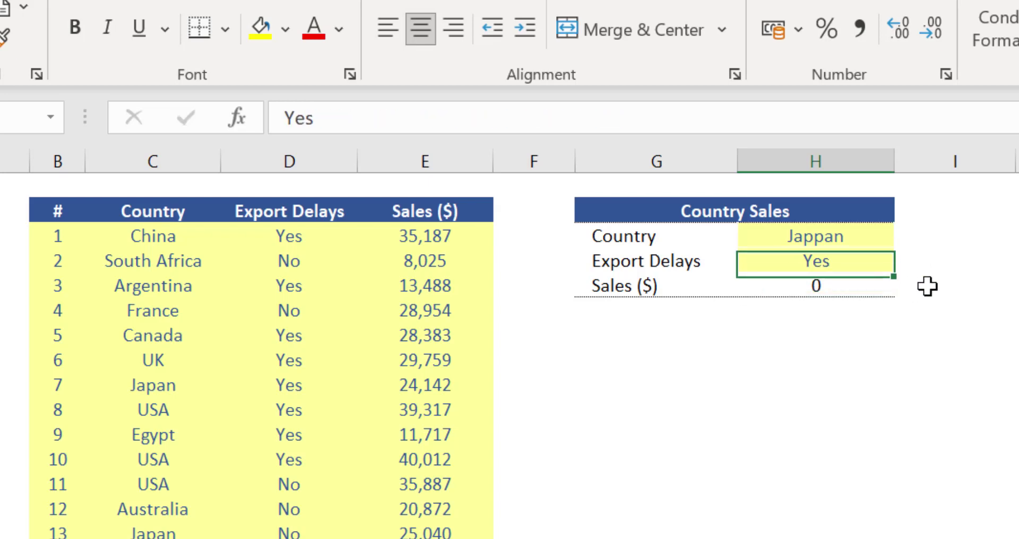
pyautogui.press('Up')
pyautogui.press('F2')
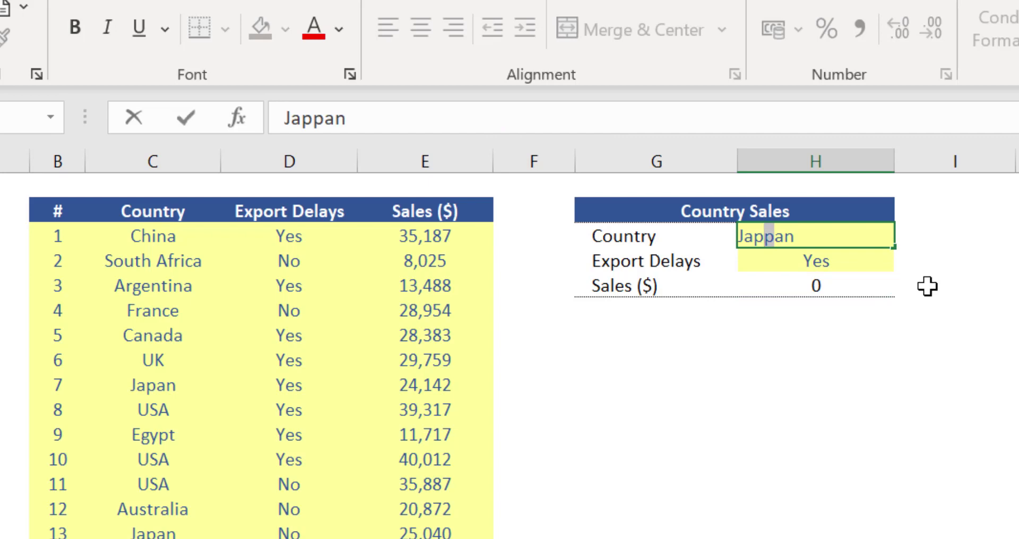
pyautogui.press('BackSpace')
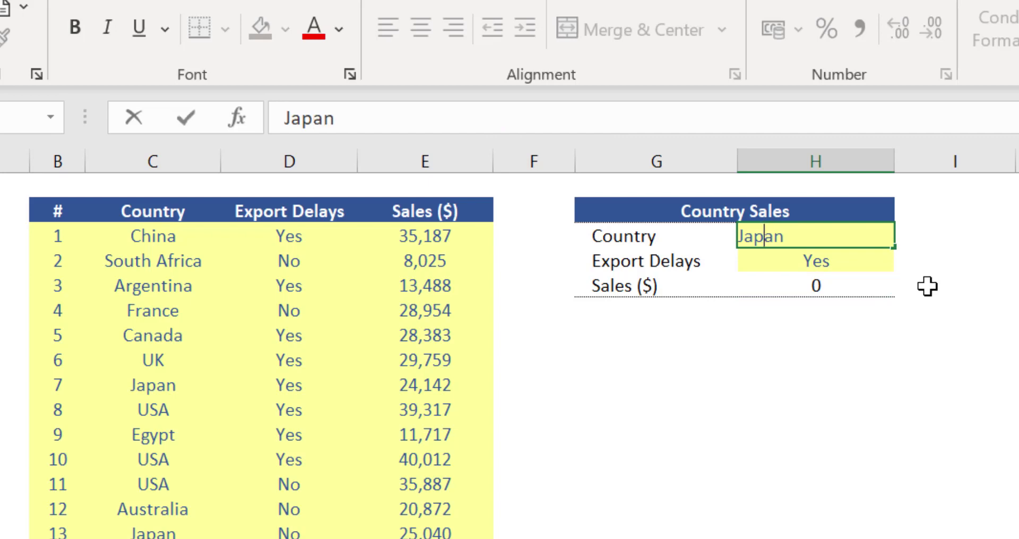
pyautogui.hotkey('ctrl', 'Return')
pyautogui.click(859, 284)
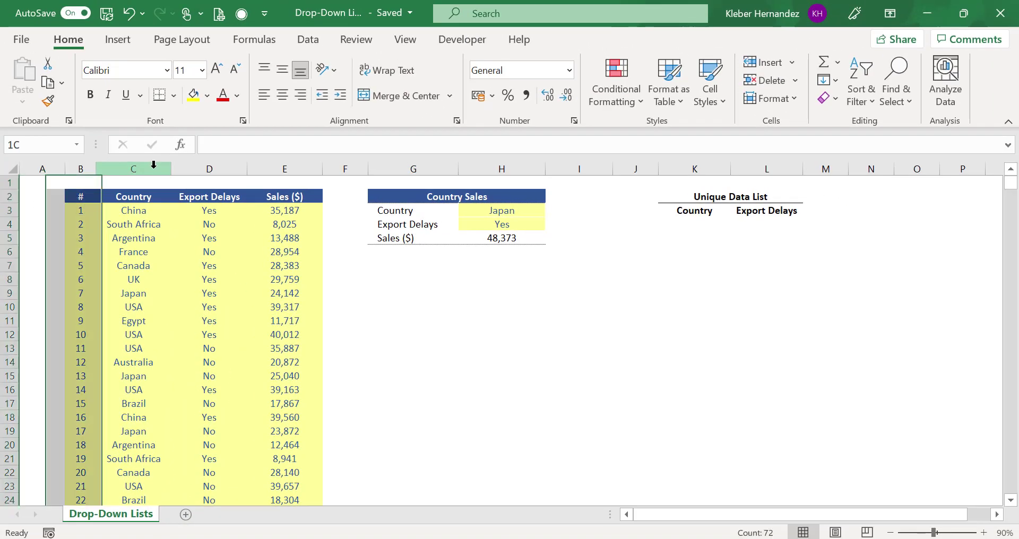
# Point out the Country column and the Unique Data List's Country and Export Delays headings
pyautogui.click(149, 168)
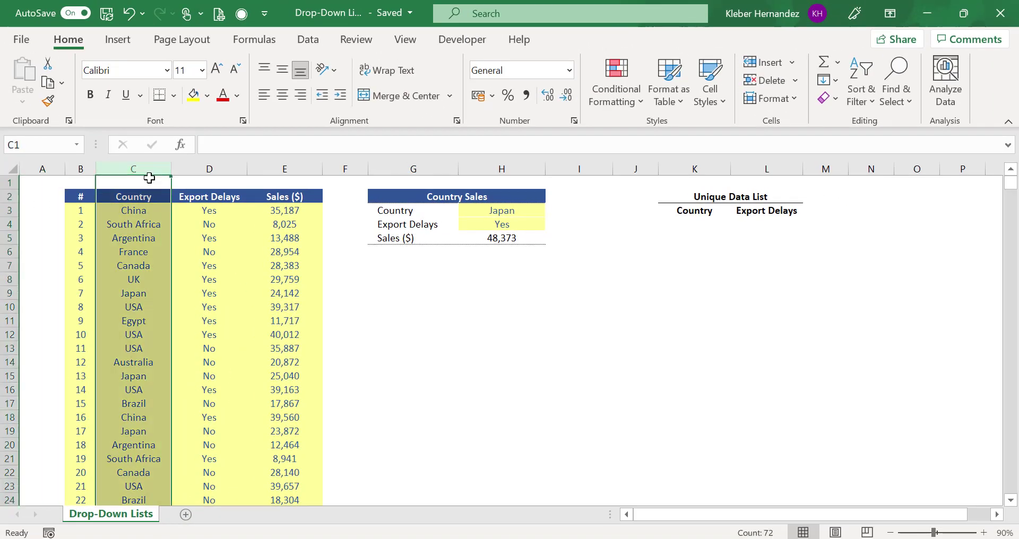
pyautogui.click(150, 178)
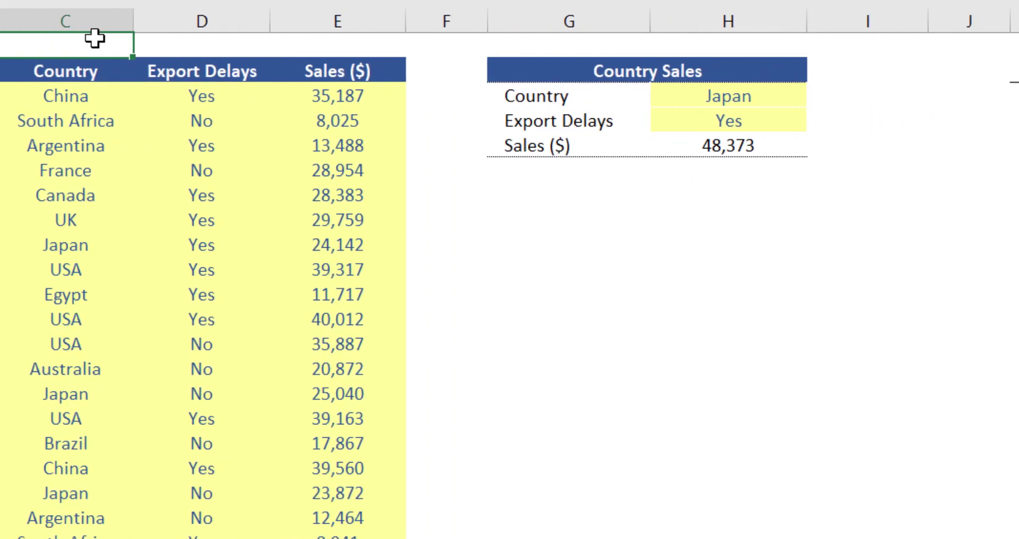
pyautogui.click(561, 105)
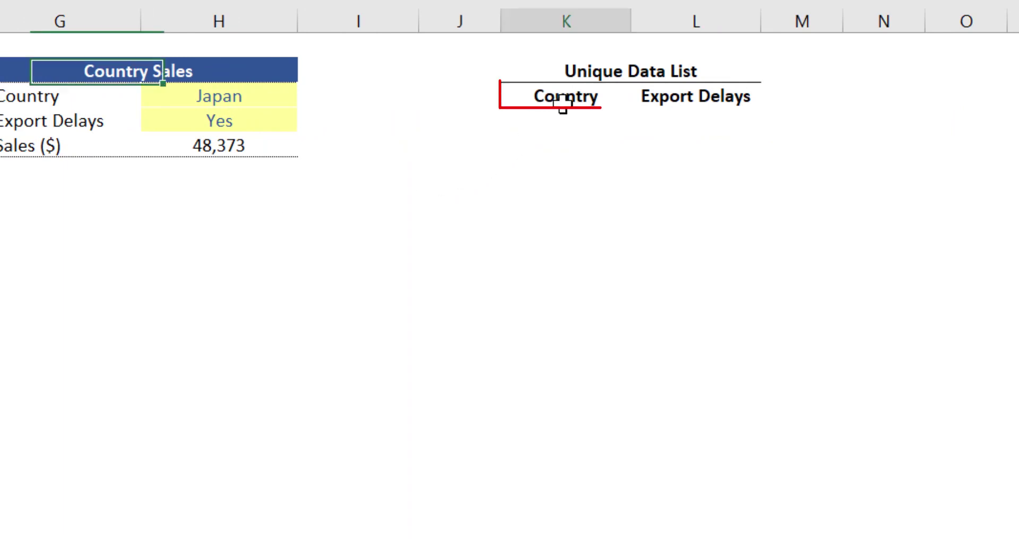
pyautogui.click(716, 97)
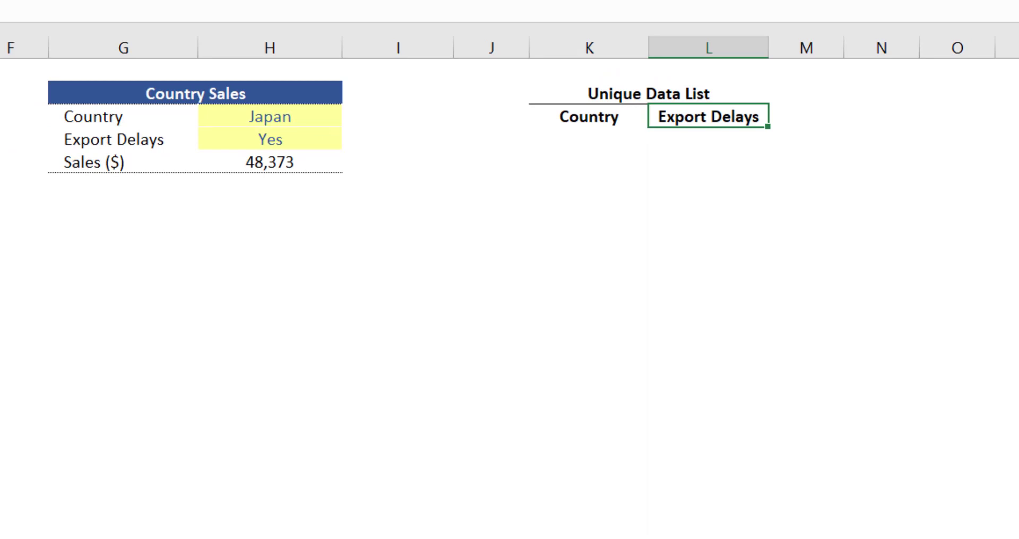
# Copy all Country and Export Delays entries C3:D62 from the sales table
pyautogui.moveTo(135, 210); pyautogui.dragTo(143, 211)
pyautogui.hotkey('ctrl', 'shift', 'Down')
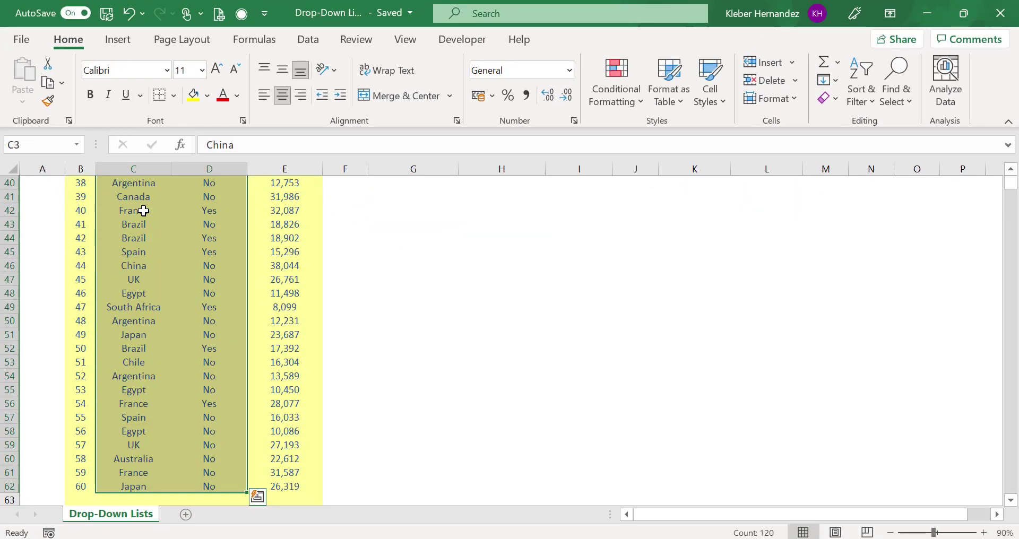
pyautogui.hotkey('ctrl', 'c')
pyautogui.hotkey('ctrl', 'Up')
pyautogui.hotkey('ctrl', 'Right')
pyautogui.hotkey('ctrl', 'Right')
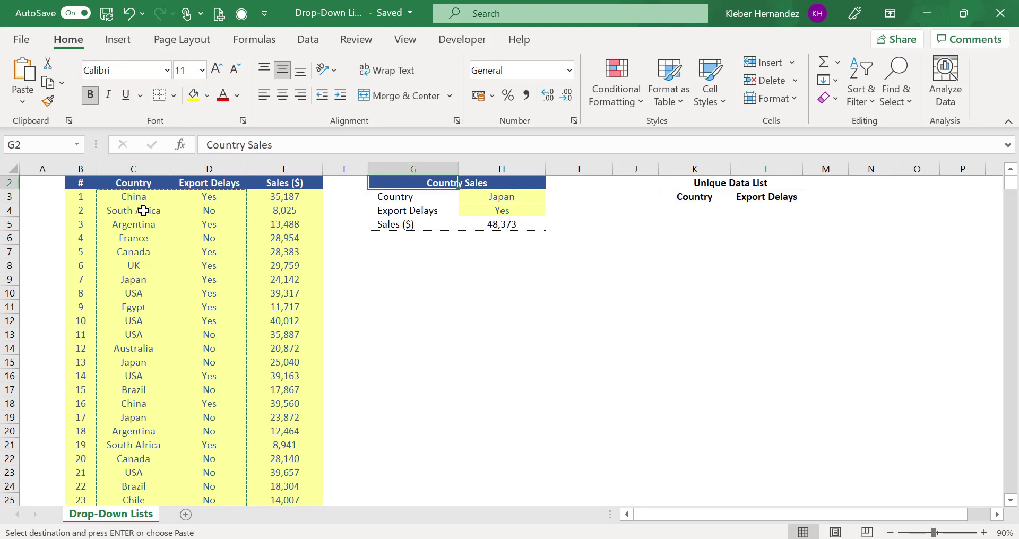
pyautogui.hotkey('ctrl', 'Right')
pyautogui.press('Down')
pyautogui.press('Down')
# Paste the entries as values at K4 and select the pasted Country list
pyautogui.hotkey('ctrl', 'alt', 'v')
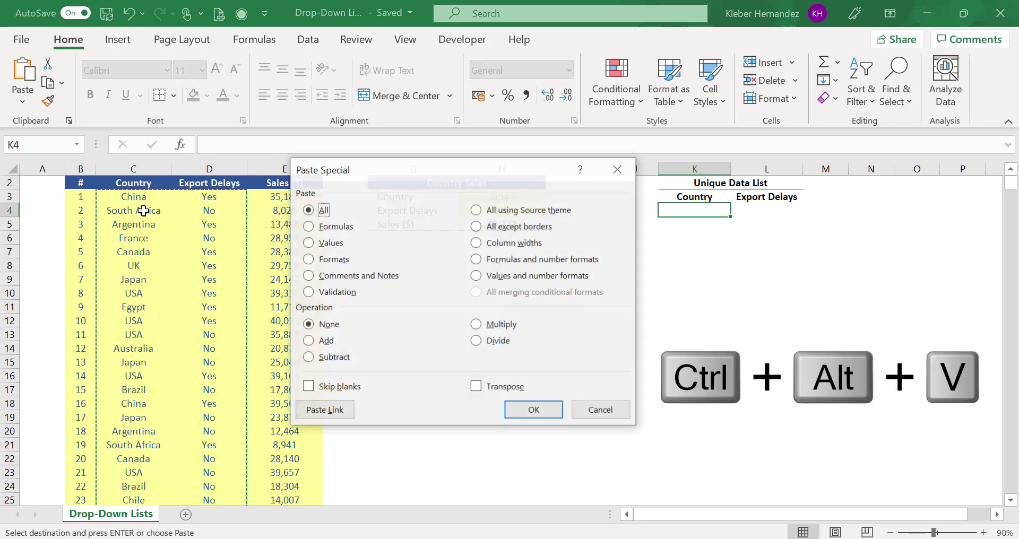
pyautogui.press('v')
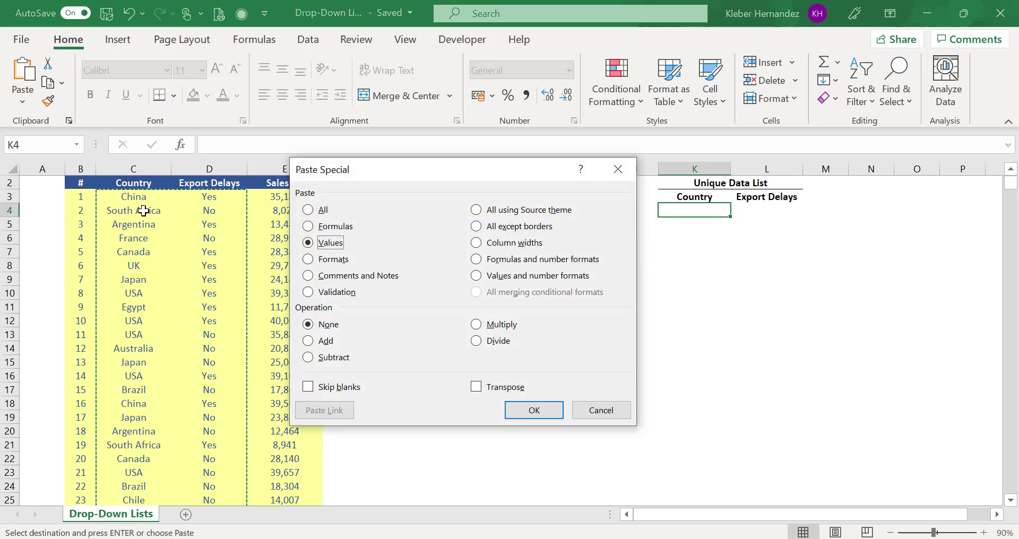
pyautogui.press('Return')
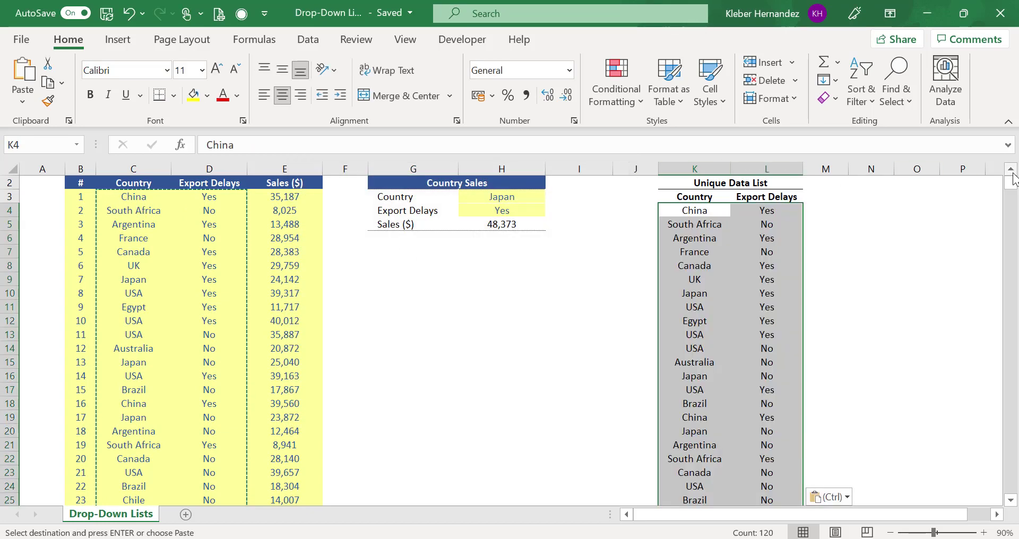
pyautogui.click(1011, 169)
pyautogui.click(705, 207)
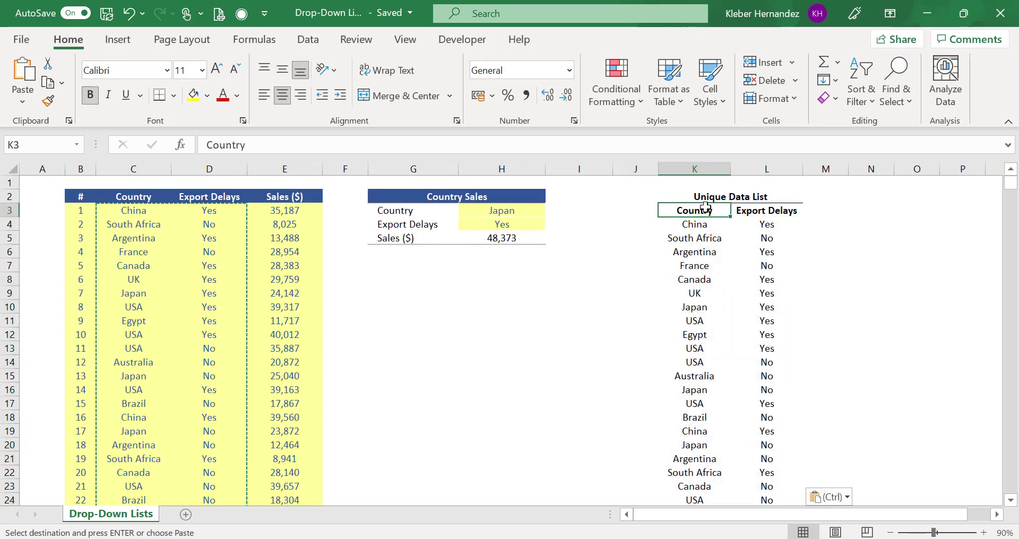
pyautogui.hotkey('ctrl', 'shift', 'Down')
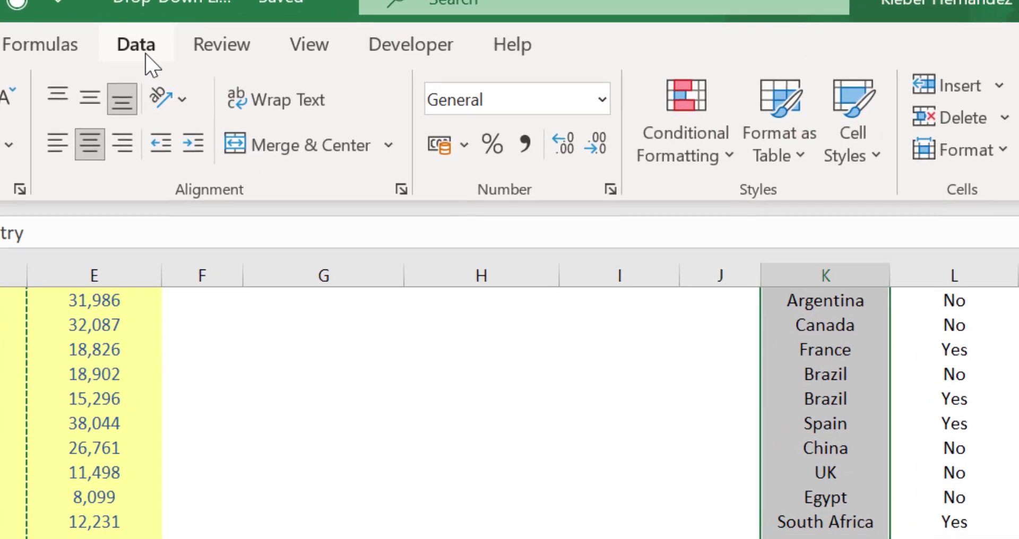
# Remove duplicates from the Country column only, leaving 13 distinct countries, China through Spain
pyautogui.click(146, 55)
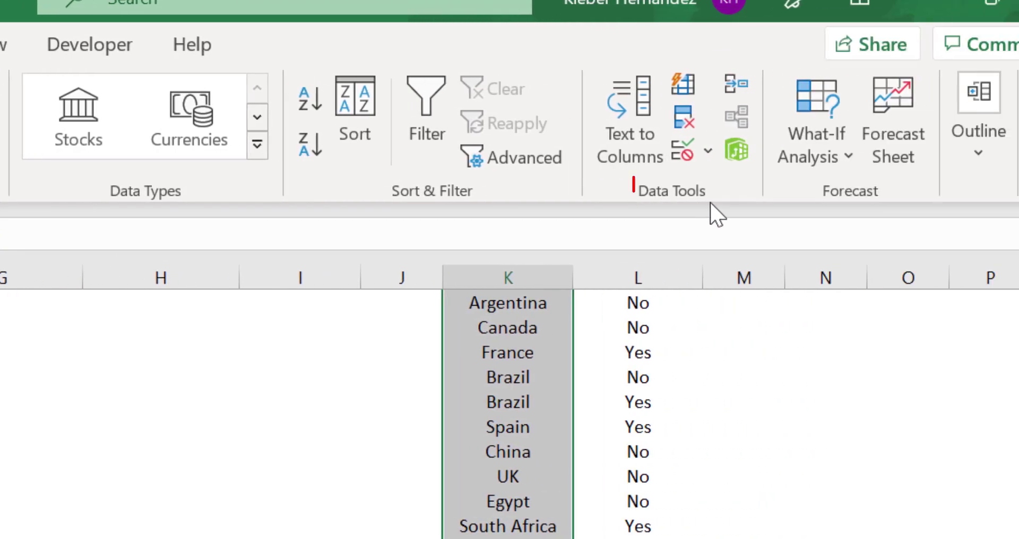
pyautogui.click(685, 120)
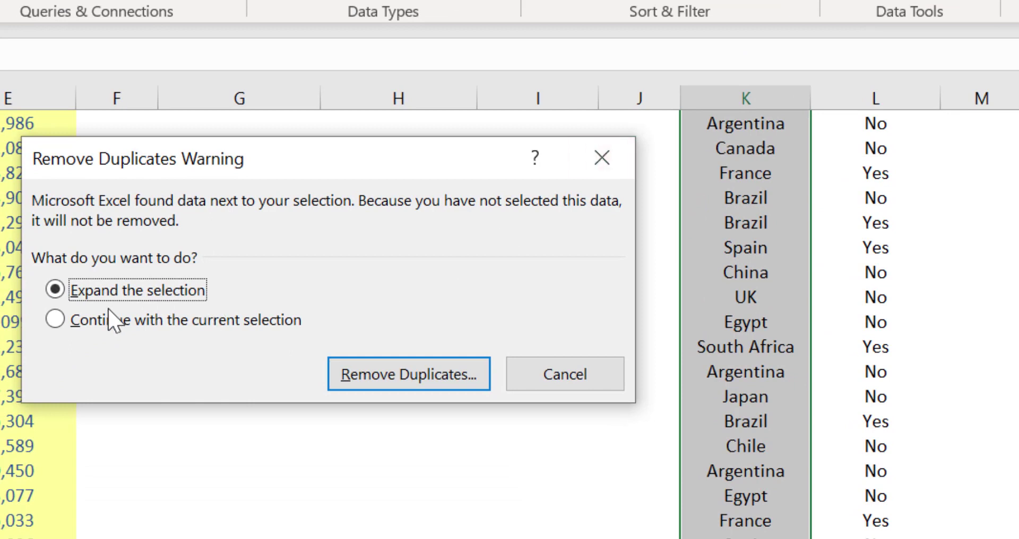
pyautogui.click(55, 320)
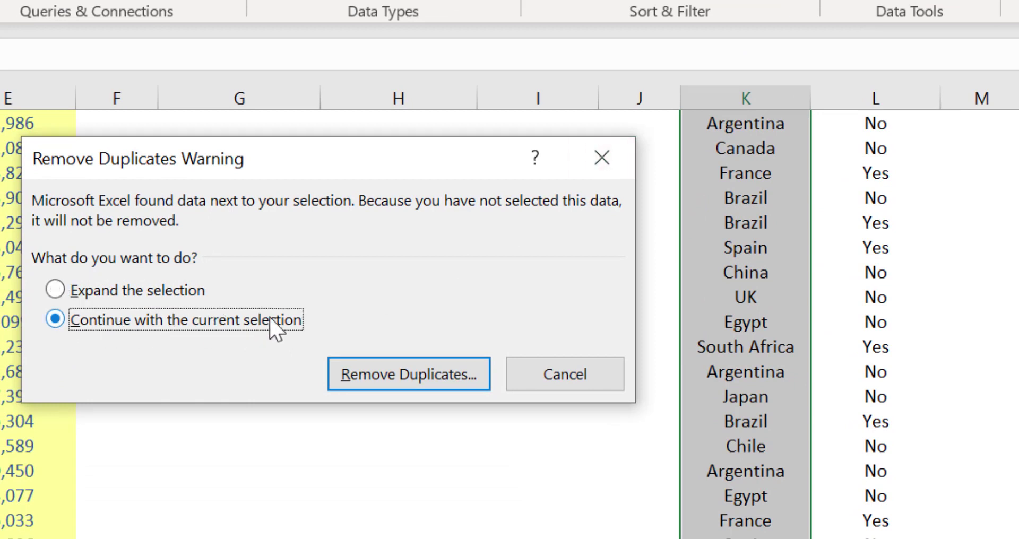
pyautogui.click(426, 391)
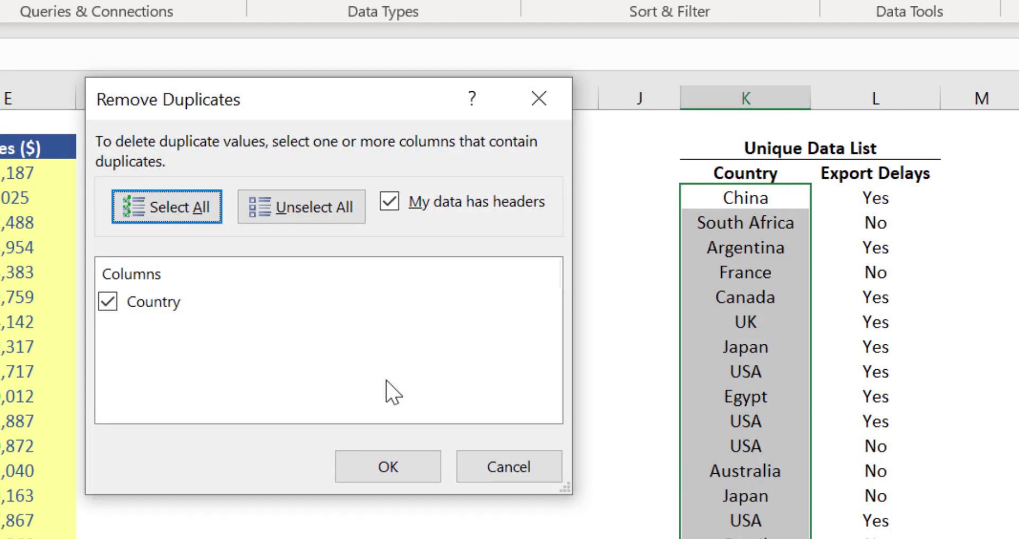
pyautogui.click(386, 472)
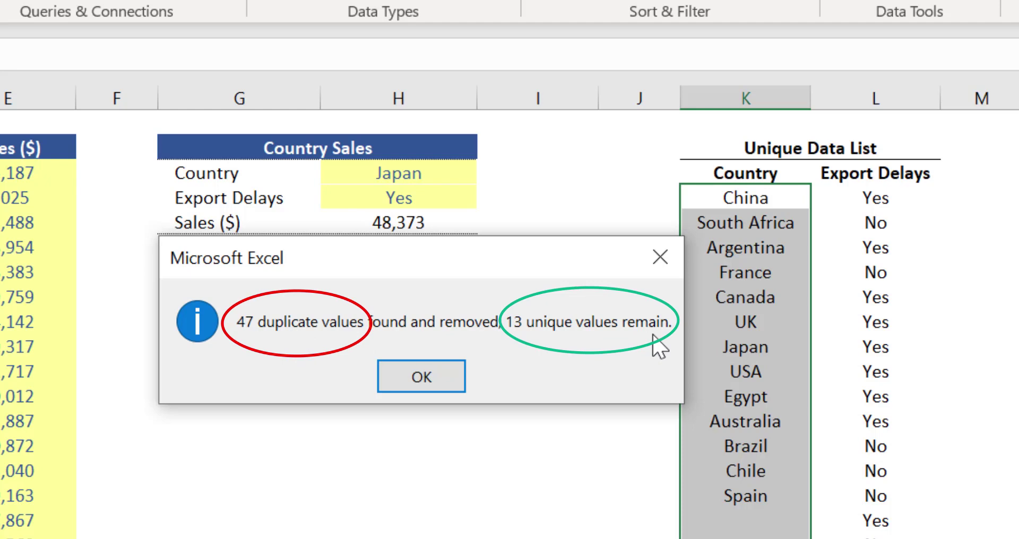
pyautogui.click(422, 377)
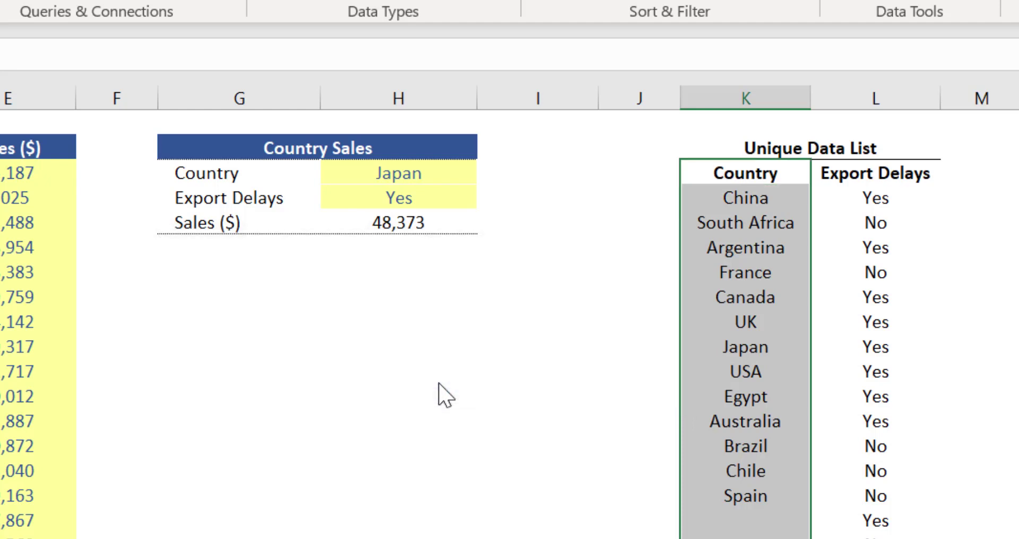
pyautogui.click(755, 198)
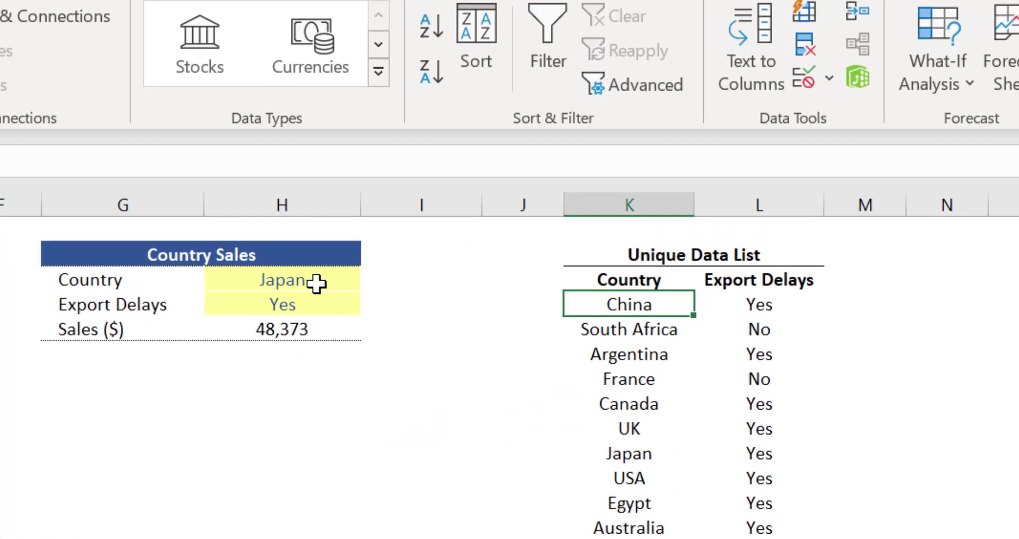
# Give the Country cell a List validation sourced from $K$4:$K$16
pyautogui.click(317, 284)
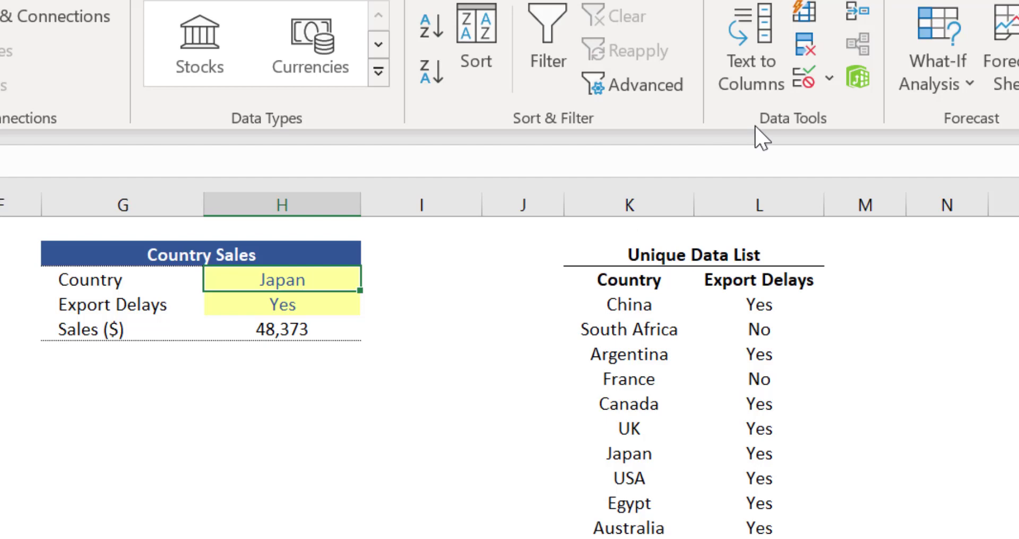
pyautogui.click(830, 79)
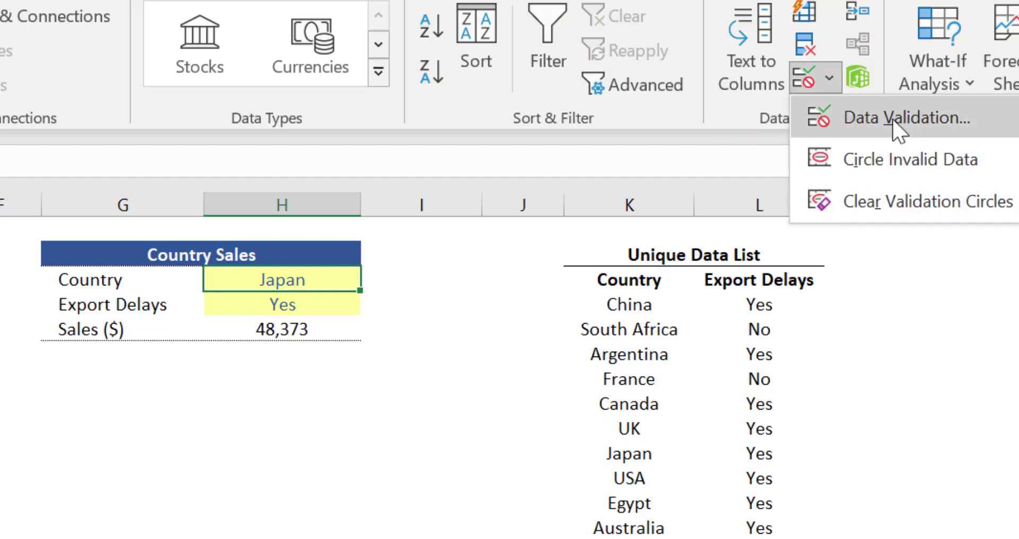
pyautogui.click(975, 116)
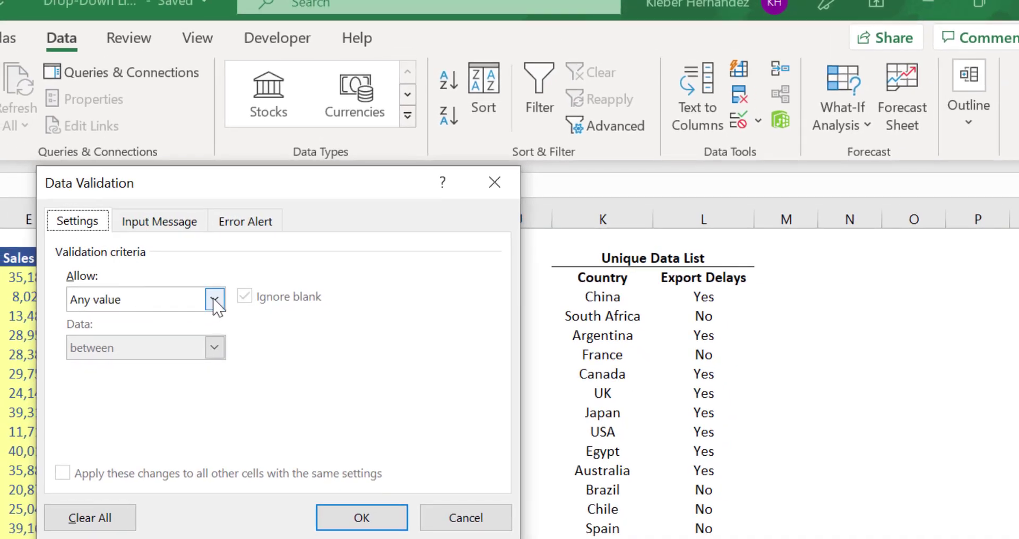
pyautogui.click(214, 300)
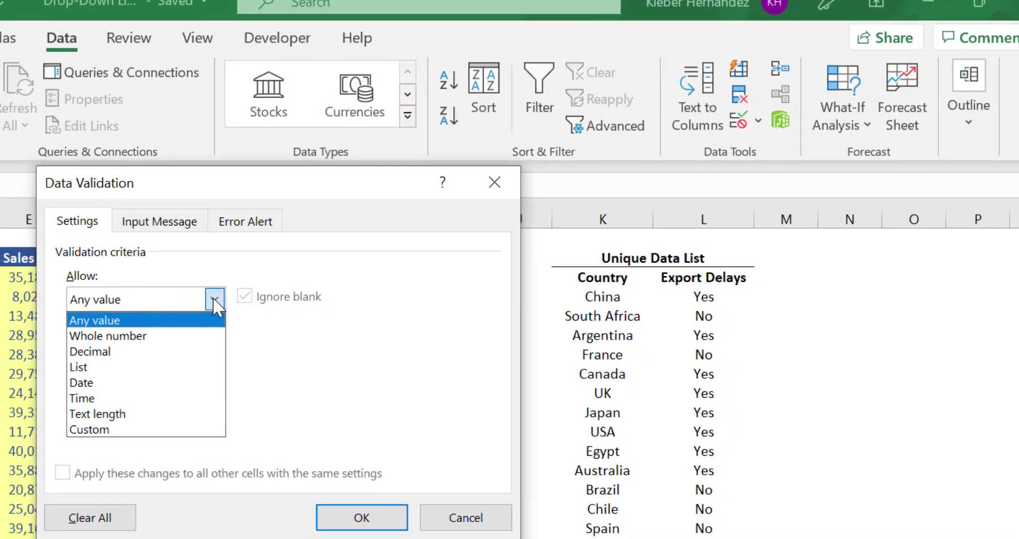
pyautogui.click(145, 381)
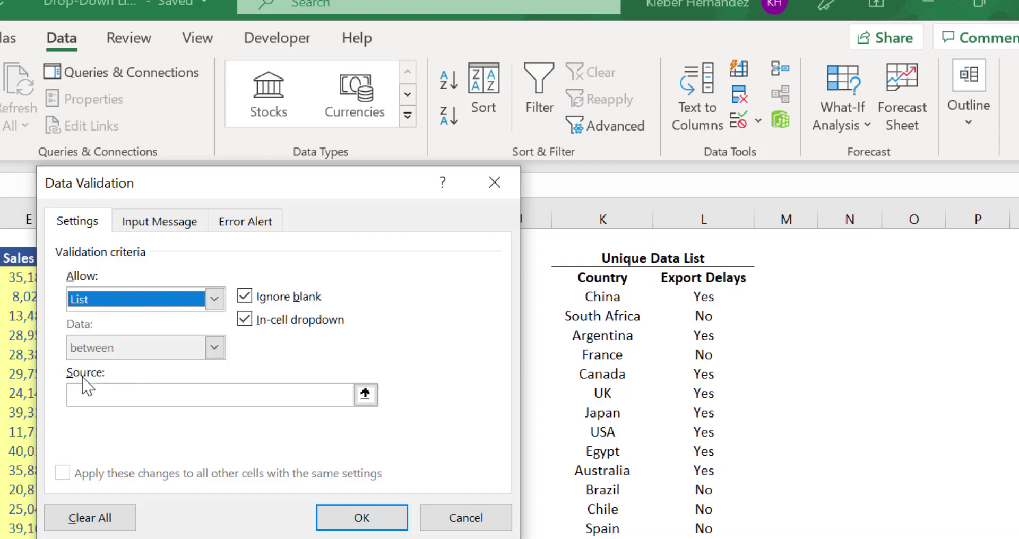
pyautogui.click(107, 394)
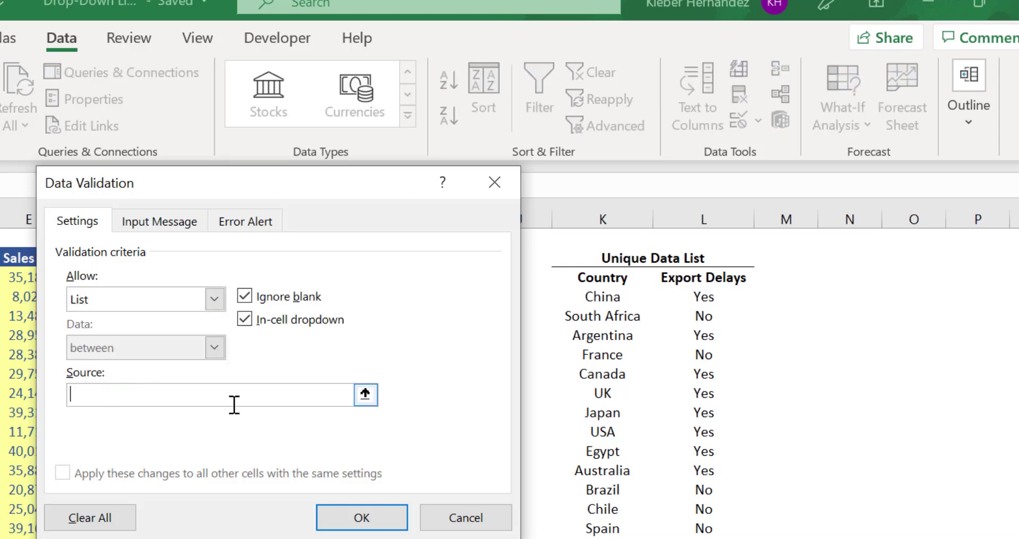
pyautogui.click(617, 290)
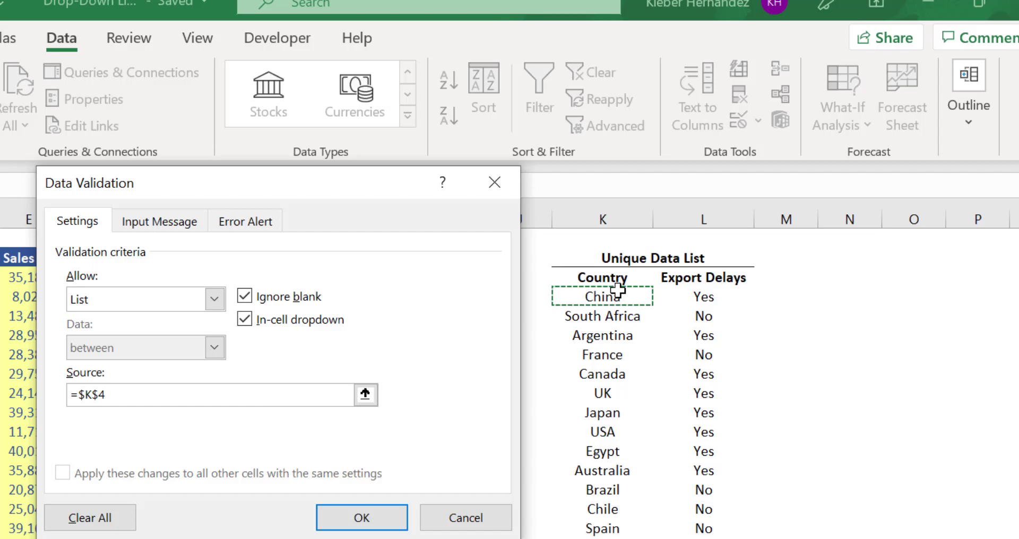
pyautogui.hotkey('shift', 'Down')
pyautogui.hotkey('shift', 'Down')
pyautogui.hotkey('shift', 'Down')
pyautogui.hotkey('shift', 'Down')
pyautogui.hotkey('shift', 'Down')
pyautogui.hotkey('shift', 'Down')
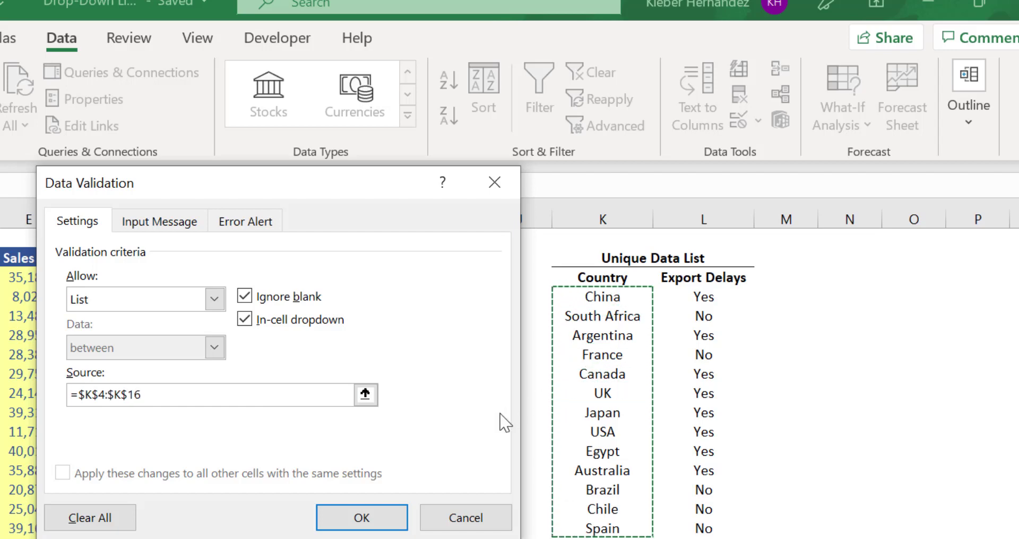
pyautogui.click(373, 516)
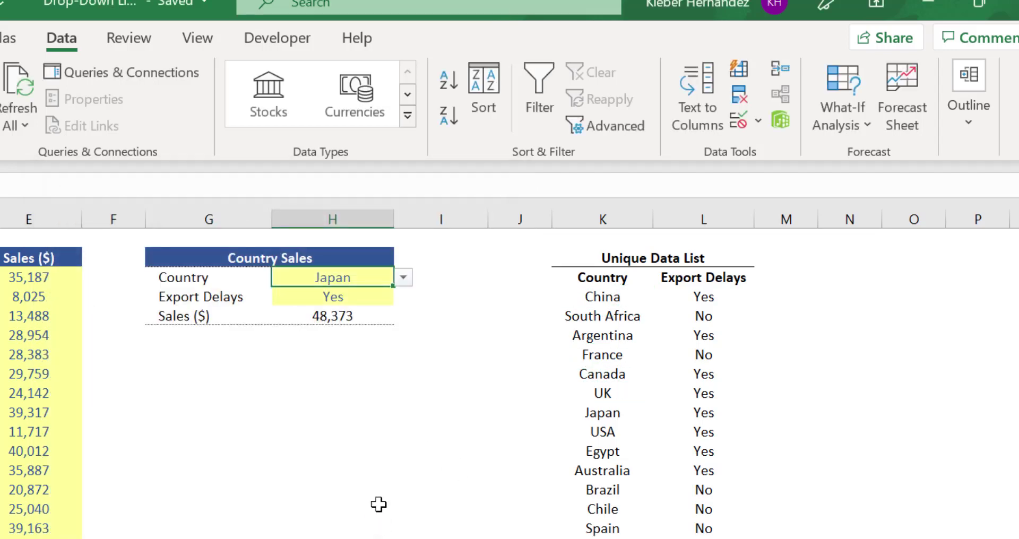
# Pick Canada from the new Country drop-down, giving sales of 56,871
pyautogui.click(403, 279)
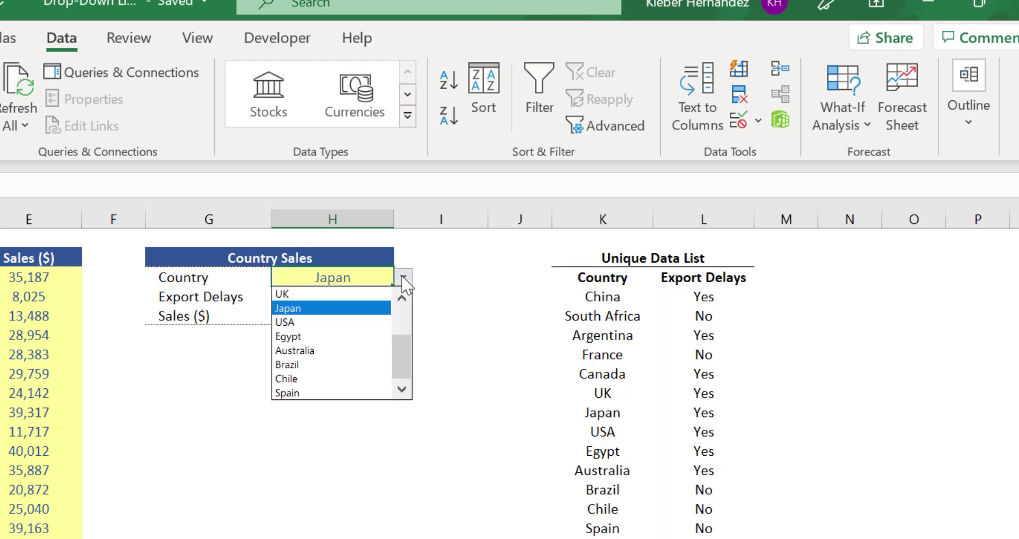
pyautogui.click(402, 300)
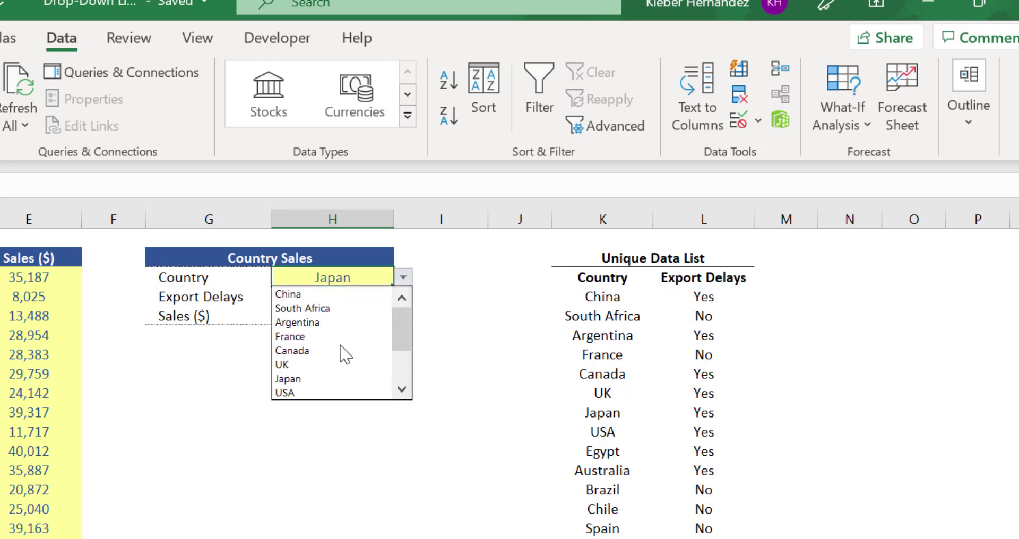
pyautogui.click(336, 351)
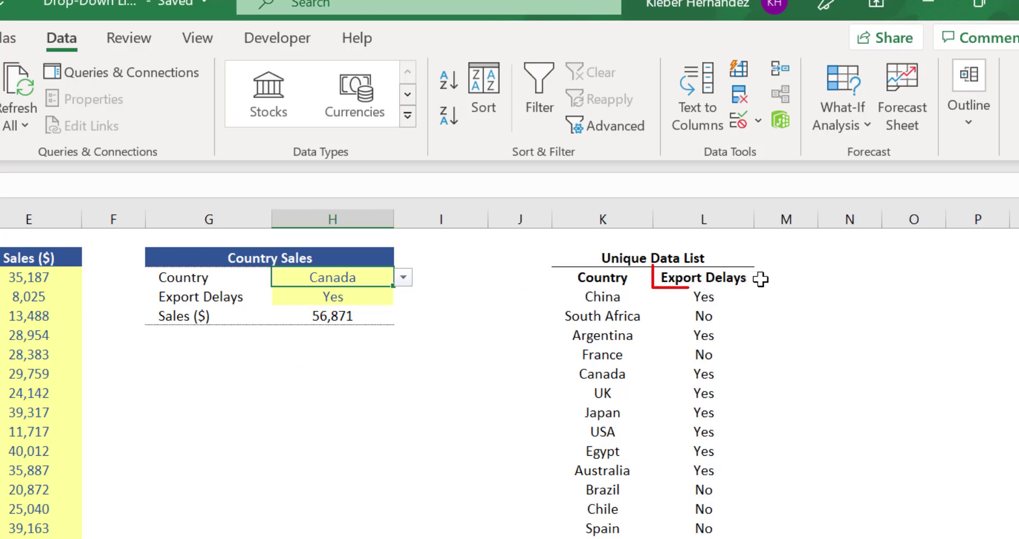
# Remove duplicates from the Export Delays list only, leaving Yes and No
pyautogui.click(716, 297)
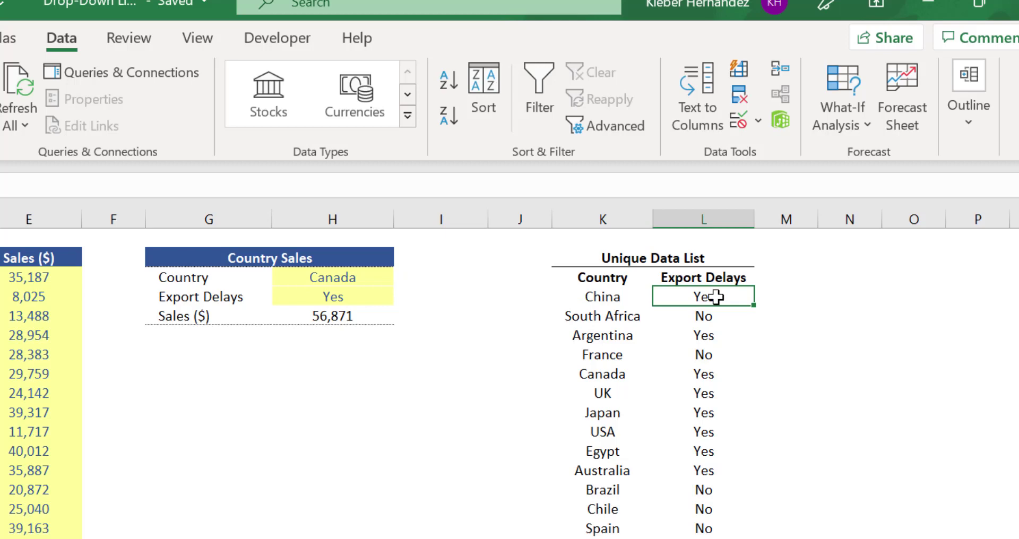
pyautogui.hotkey('ctrl', 'shift', 'Down')
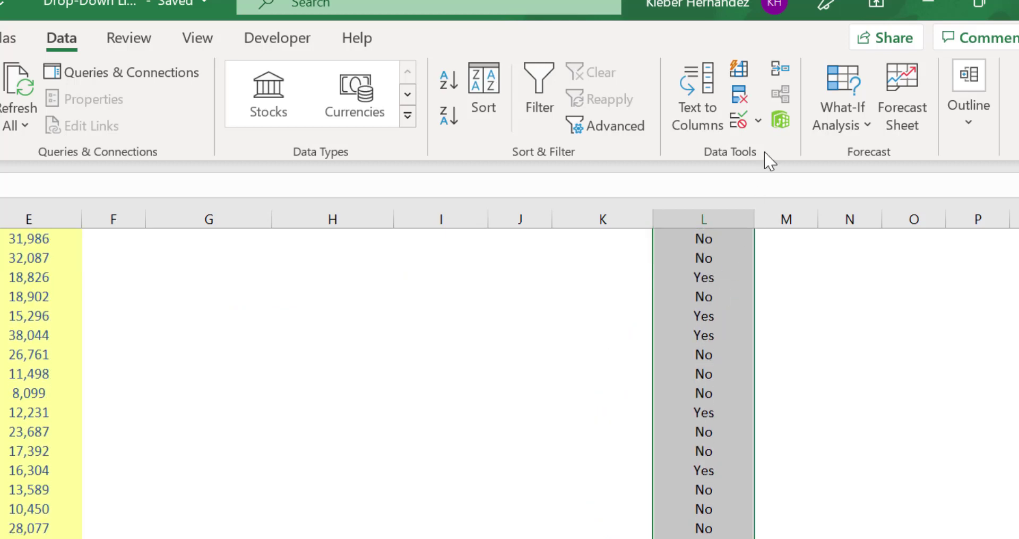
pyautogui.click(740, 99)
pyautogui.click(65, 393)
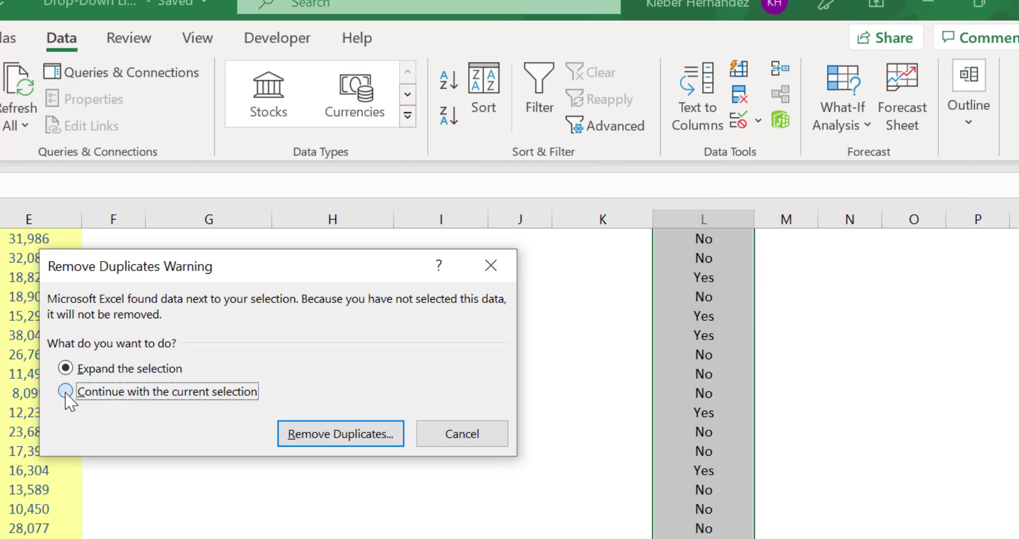
pyautogui.click(324, 433)
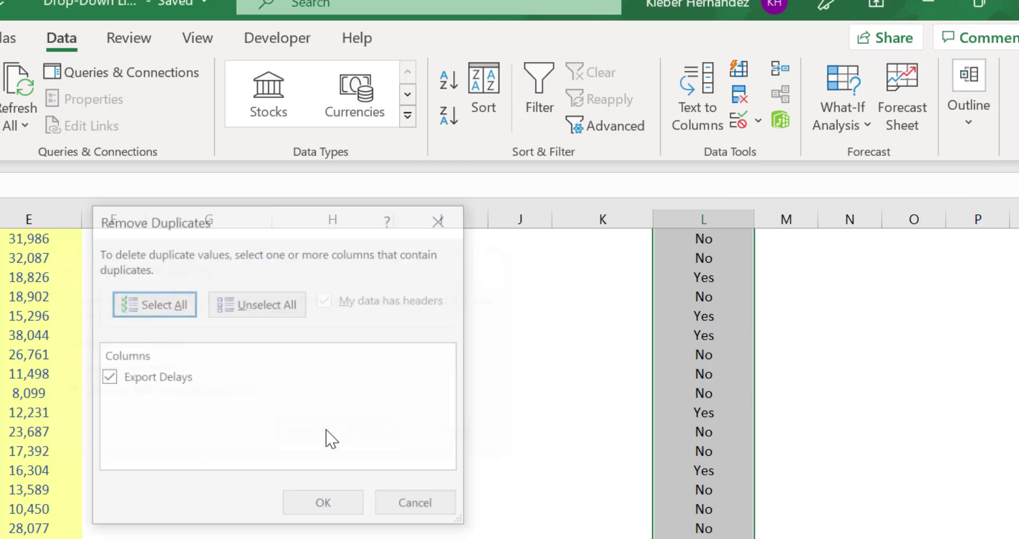
pyautogui.click(323, 506)
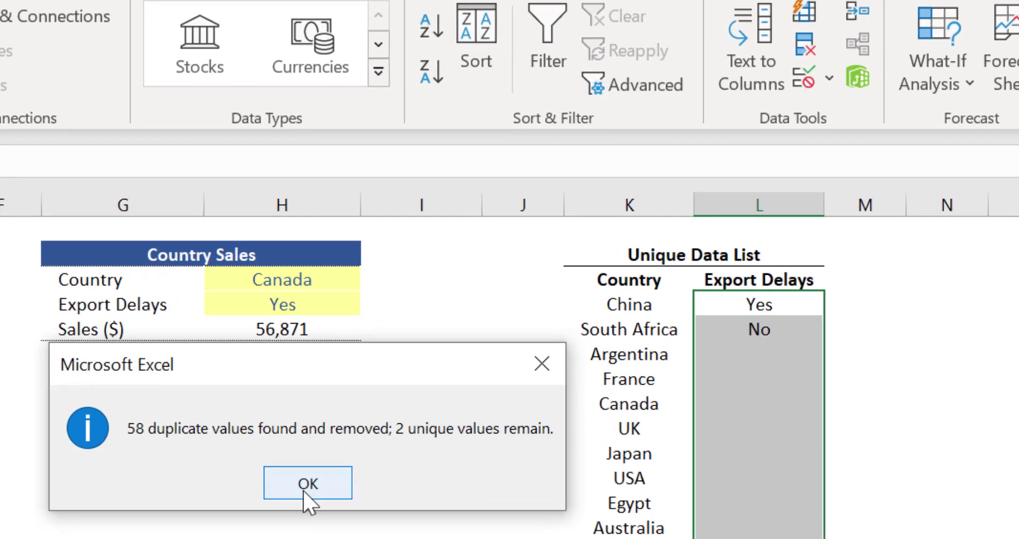
pyautogui.click(308, 496)
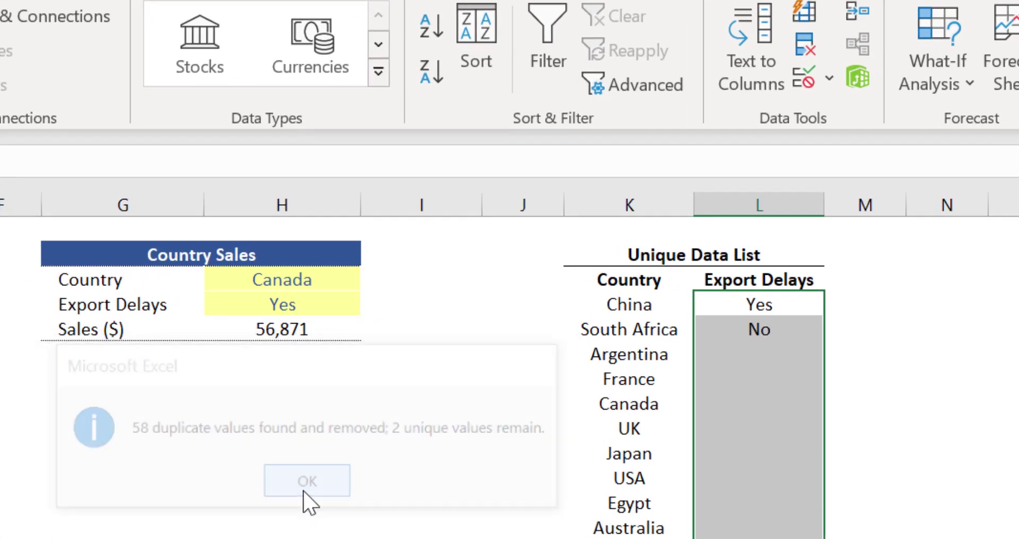
# Select the summary's Export Delays cell and bring up data validation
pyautogui.click(746, 304)
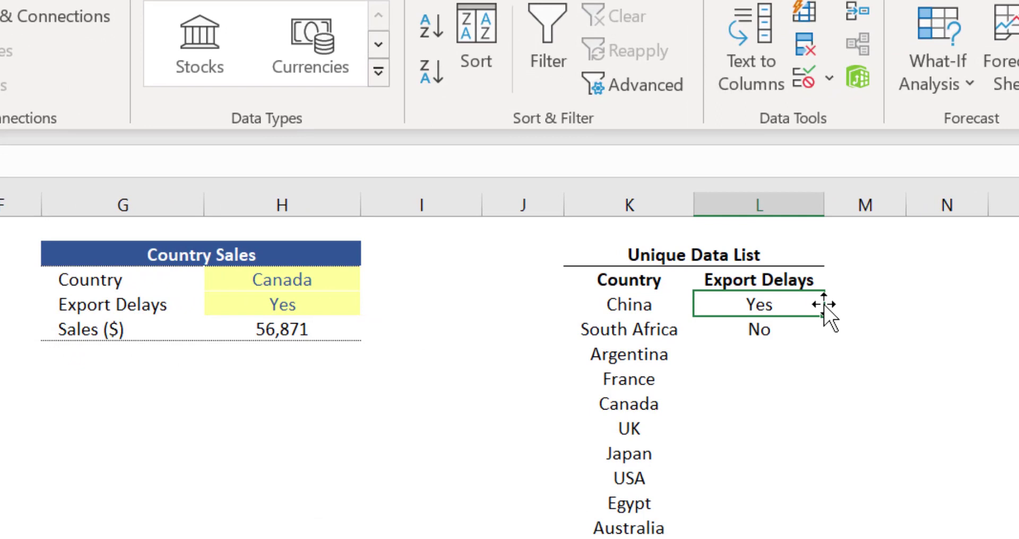
pyautogui.click(301, 307)
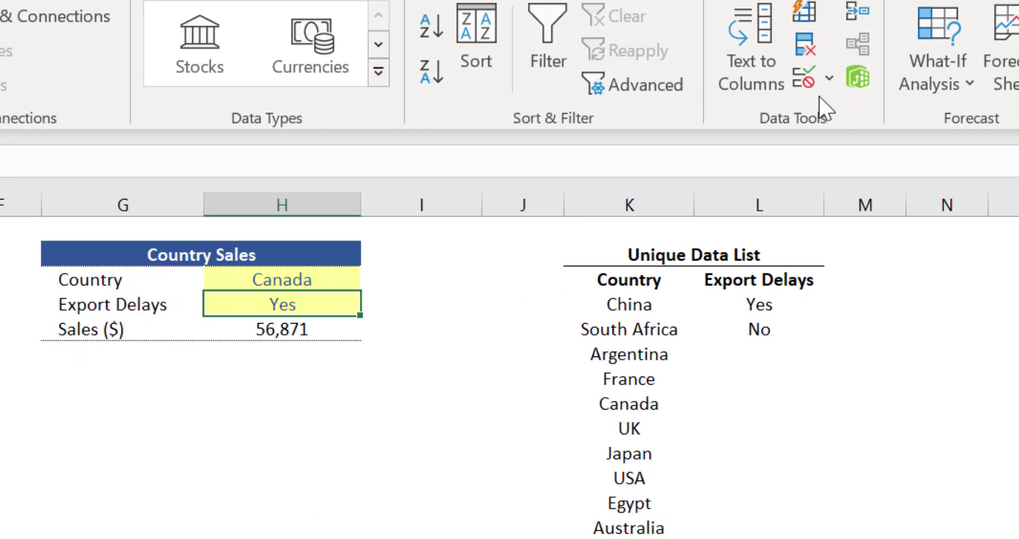
pyautogui.click(828, 79)
# Set the Export Delays cell to a List validation sourced from $L$4:$L$5 and test its Yes/No drop-down
pyautogui.click(849, 118)
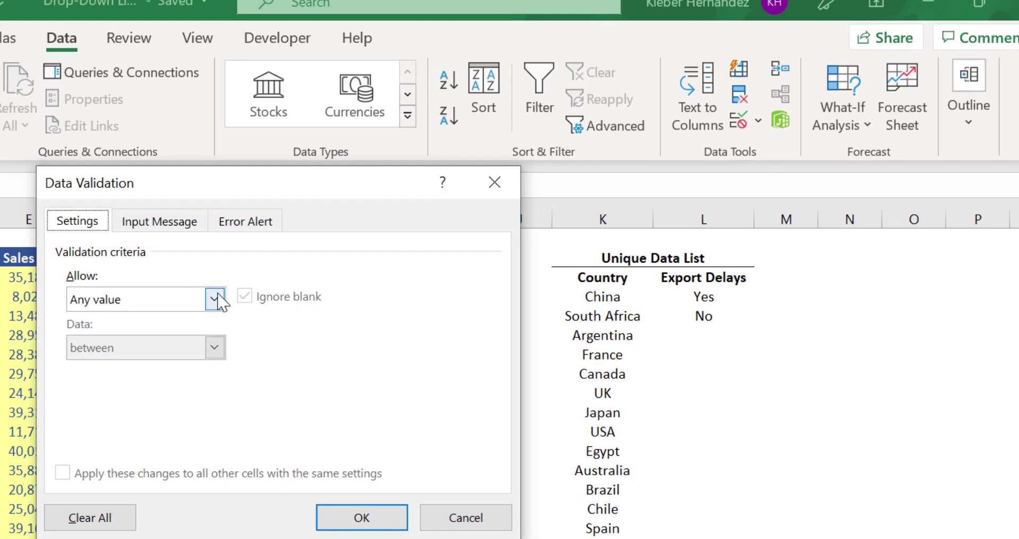
pyautogui.click(213, 299)
pyautogui.click(161, 372)
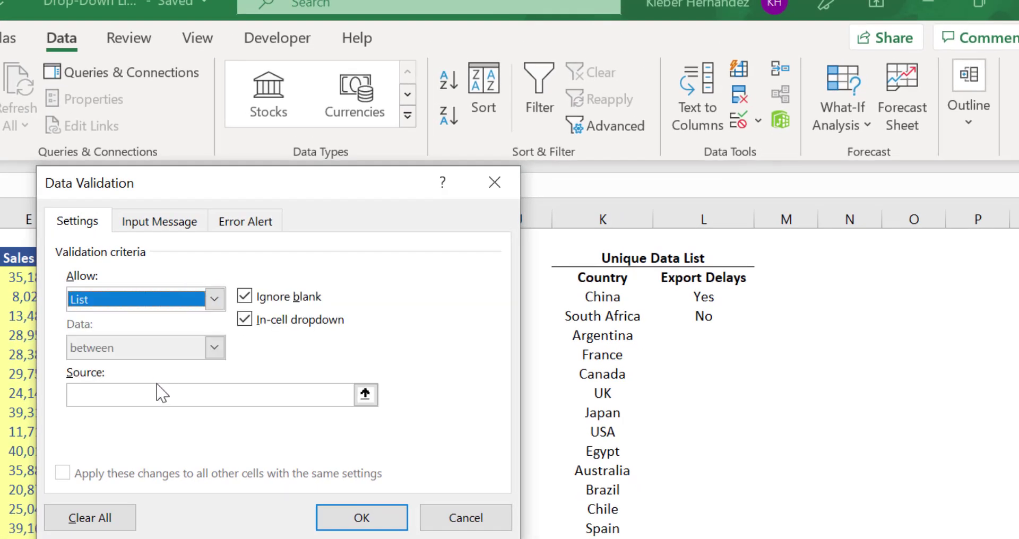
pyautogui.click(155, 392)
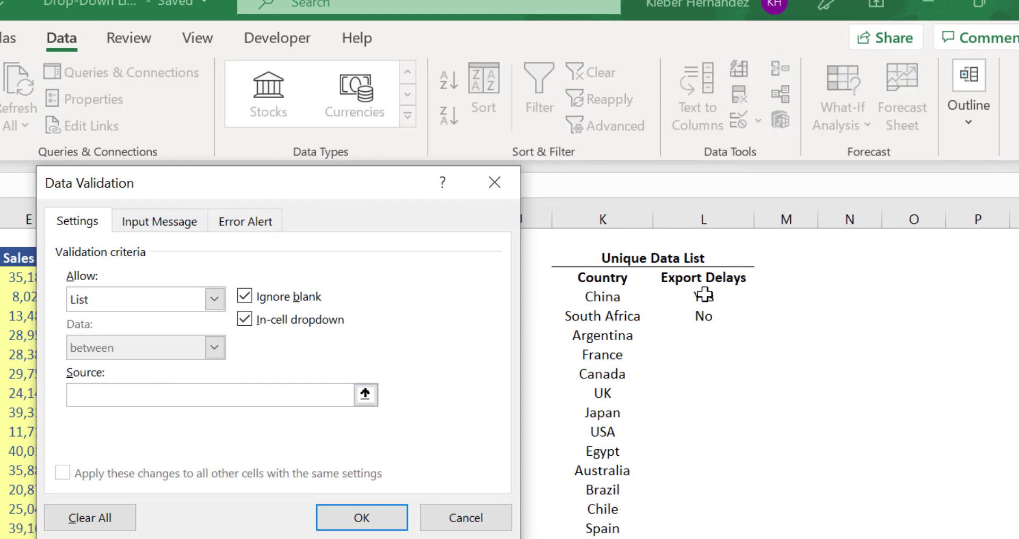
pyautogui.moveTo(703, 293); pyautogui.dragTo(706, 316)
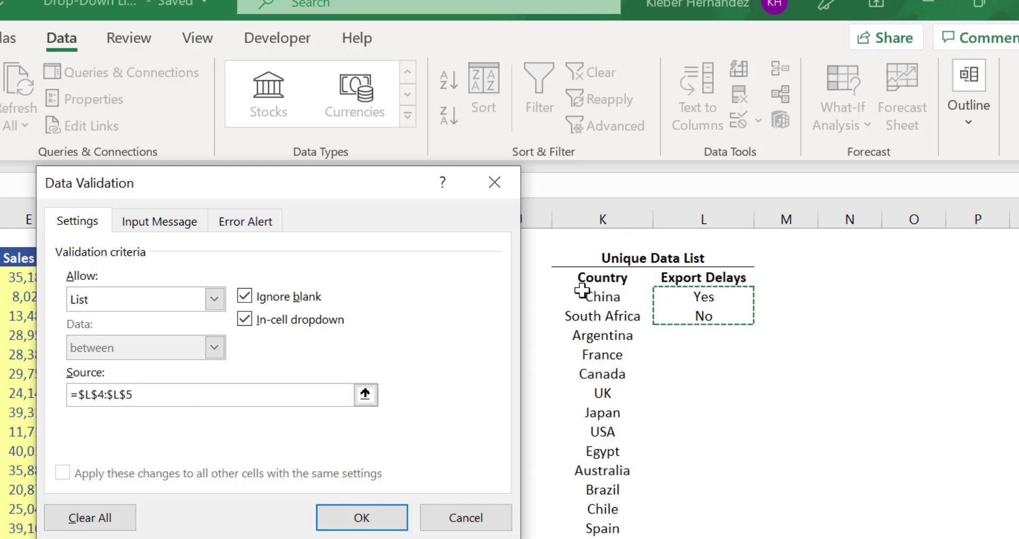
pyautogui.click(357, 518)
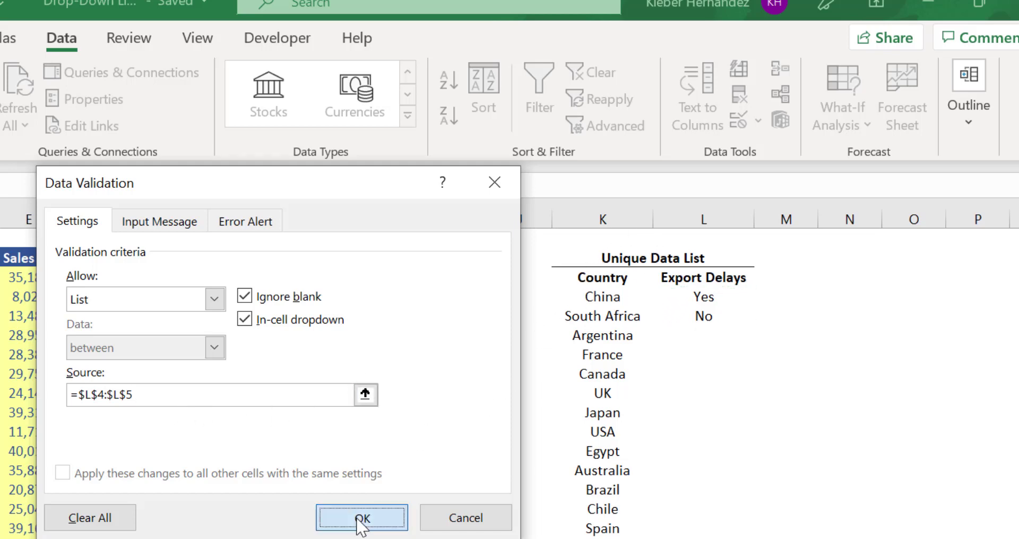
pyautogui.click(403, 297)
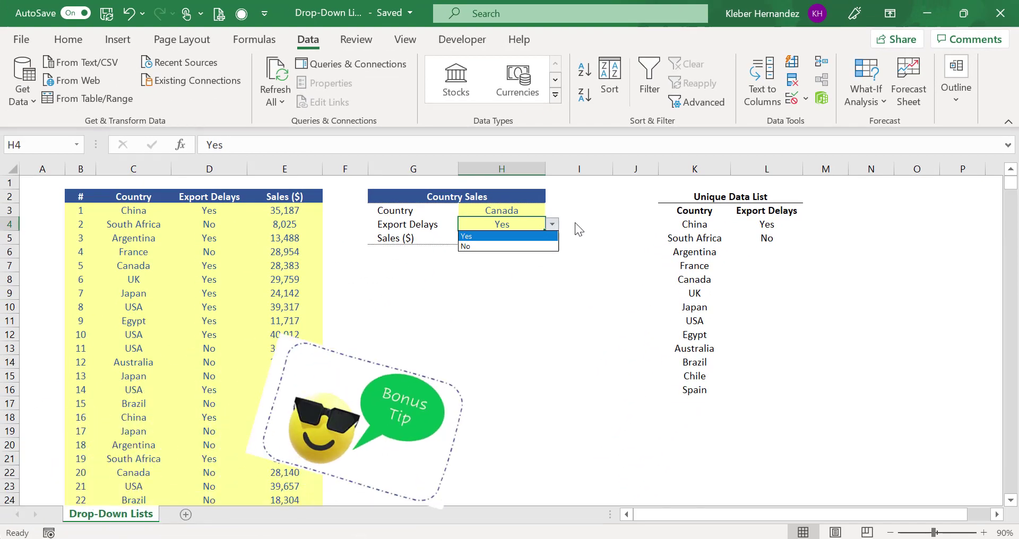
# Check the Export Delays drop-down, keeping Yes selected
pyautogui.press('Escape')
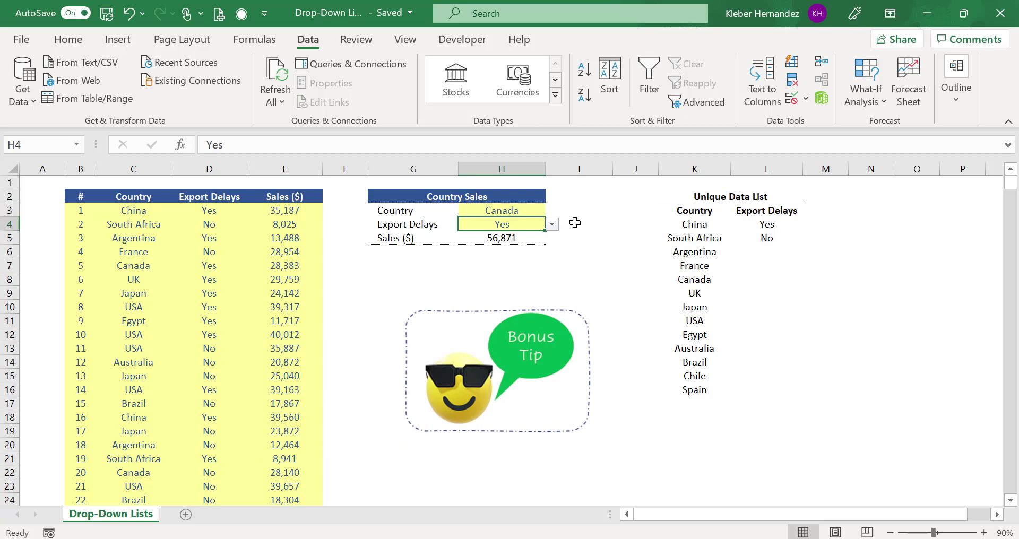
pyautogui.click(574, 222)
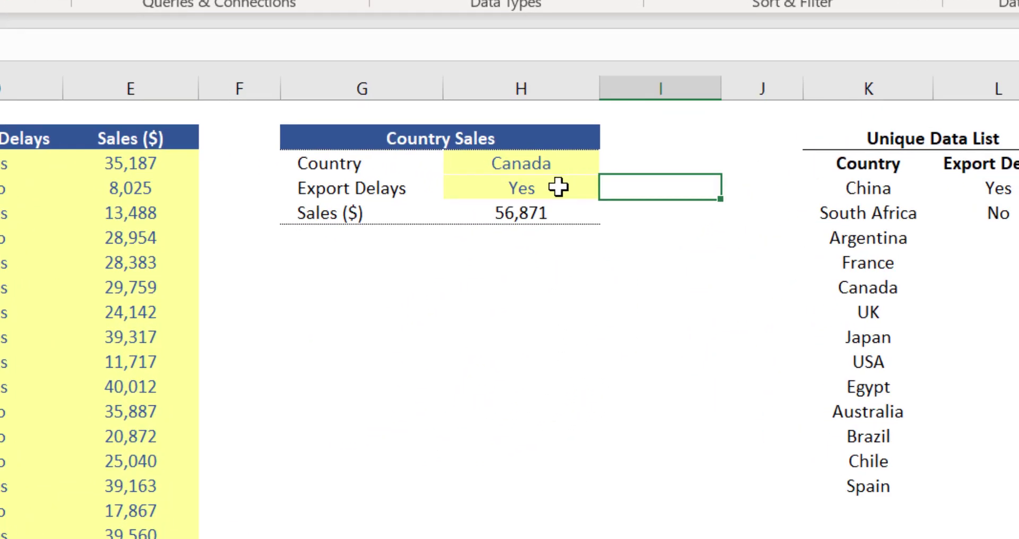
pyautogui.click(575, 192)
pyautogui.click(612, 187)
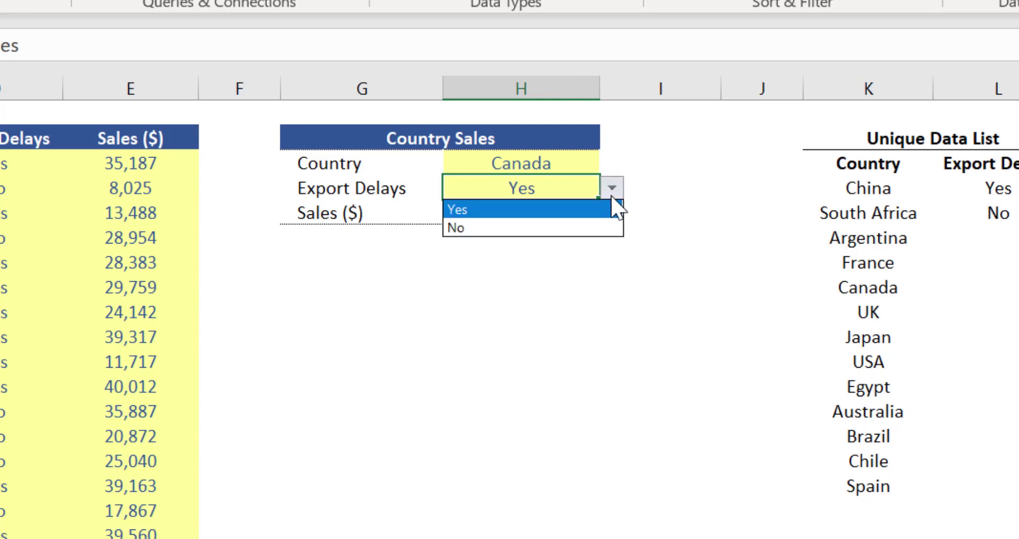
pyautogui.click(664, 199)
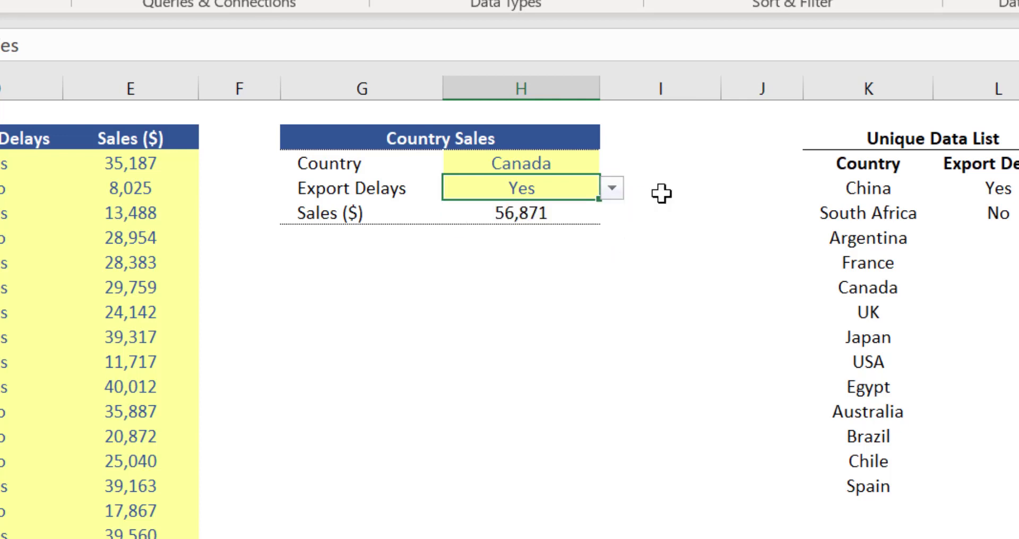
# Choose USA from the Country drop-down via Alt+Down, giving sales of 157,705
pyautogui.click(565, 167)
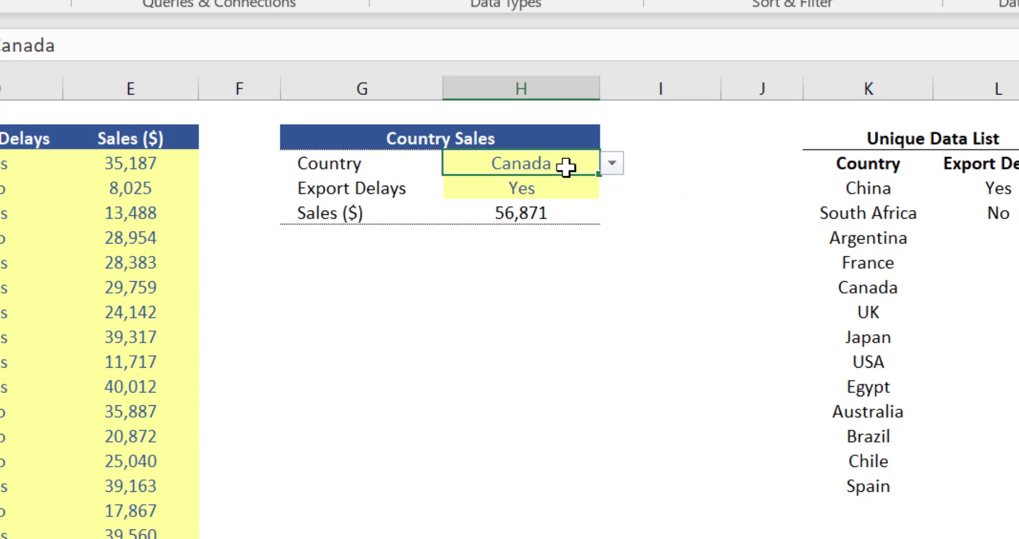
pyautogui.hotkey('alt', 'Down')
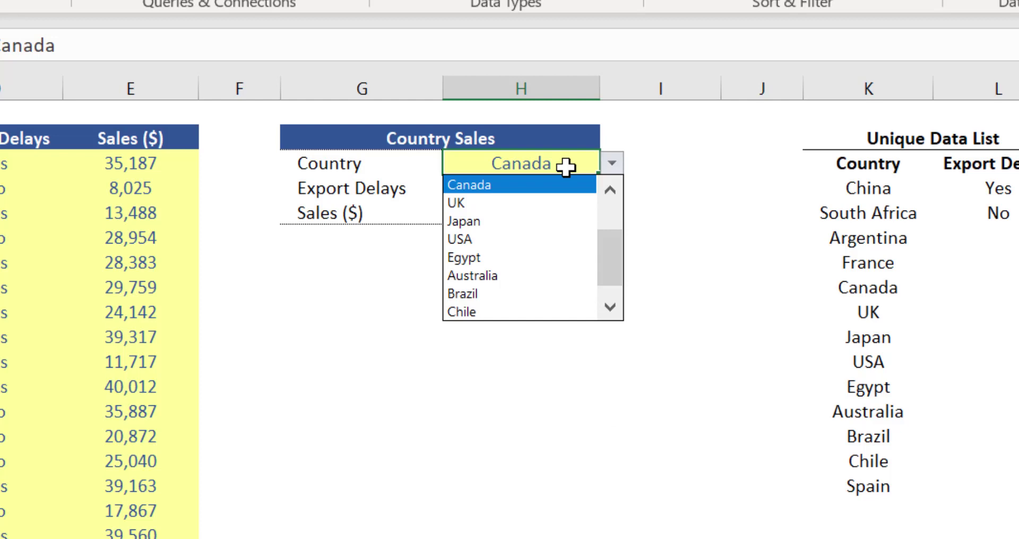
pyautogui.press('Down')
pyautogui.press('Down')
pyautogui.press('Down')
pyautogui.press('Down')
pyautogui.press('Down')
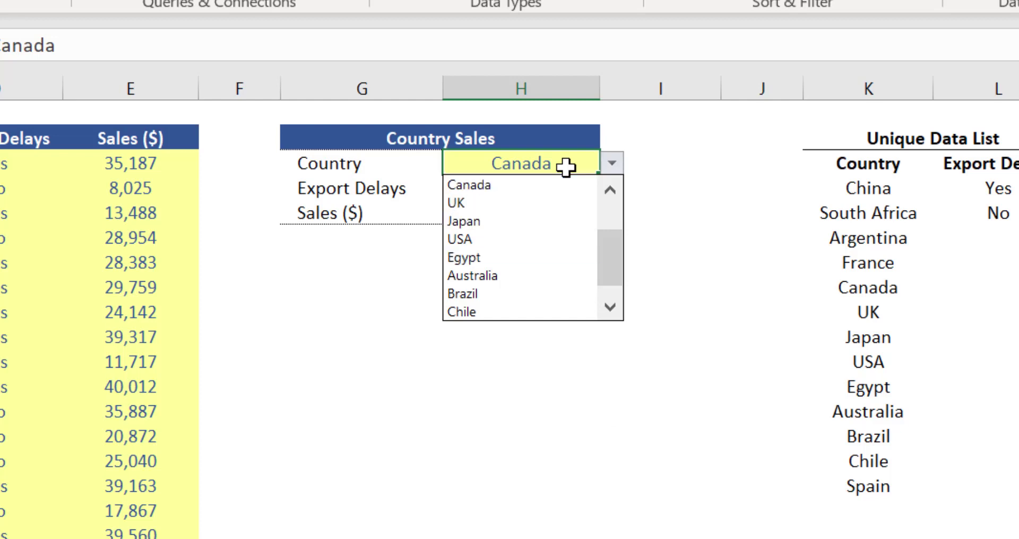
pyautogui.press('Down')
pyautogui.press('Down')
pyautogui.press('Down')
pyautogui.press('Up')
pyautogui.press('Up')
pyautogui.press('Up')
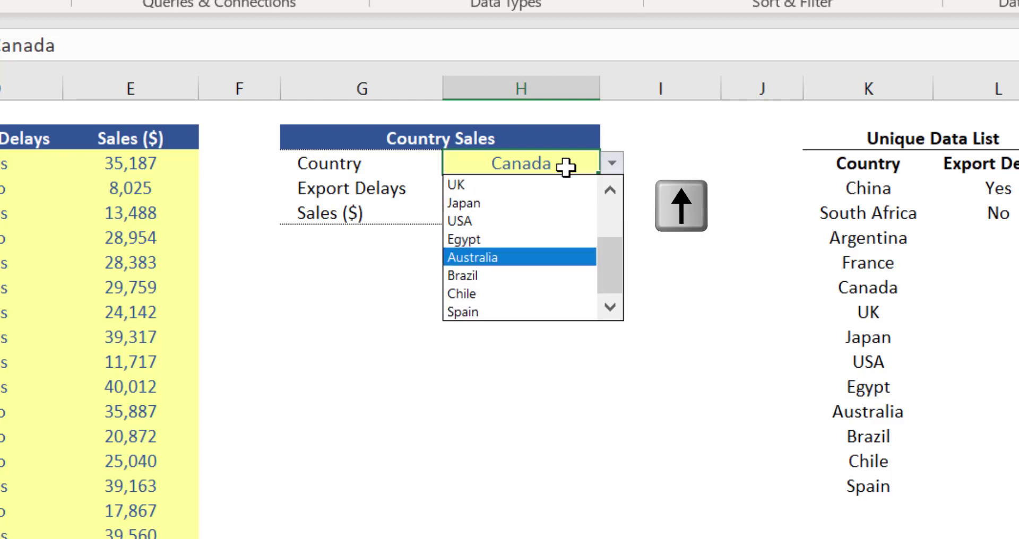
pyautogui.press('Down')
pyautogui.press('Down')
pyautogui.press('Down')
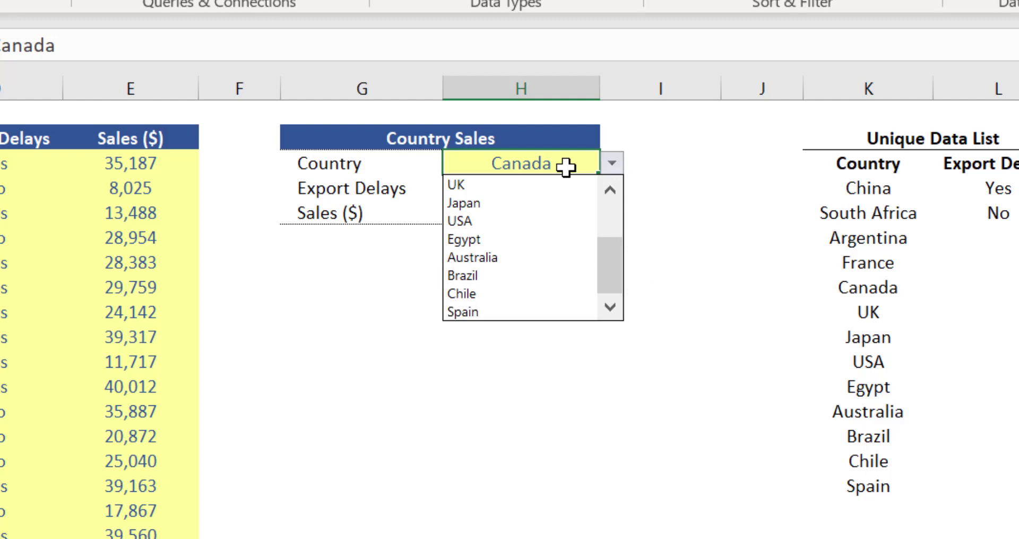
pyautogui.press('Up')
pyautogui.press('Up')
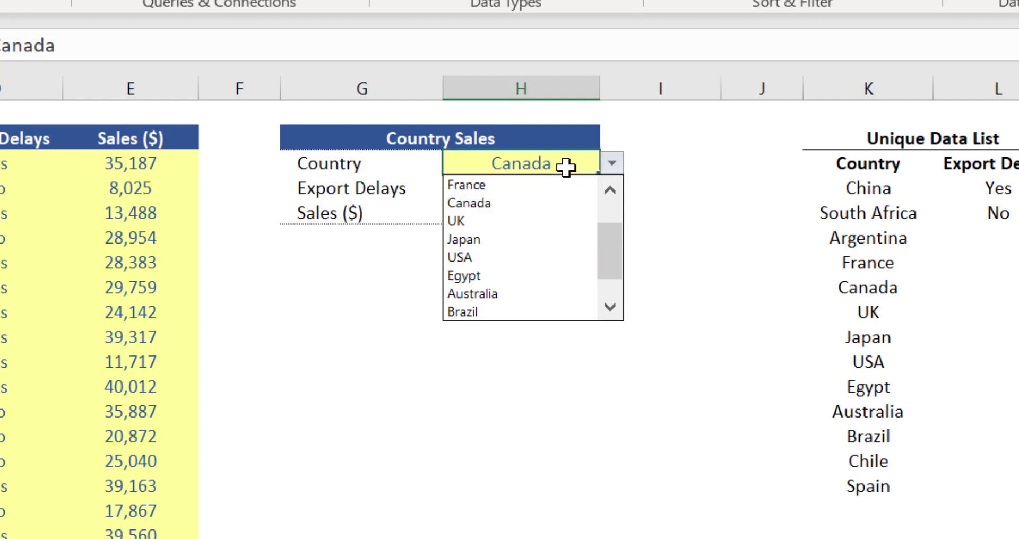
pyautogui.press('Down')
pyautogui.press('Down')
pyautogui.press('Down')
pyautogui.press('Return')
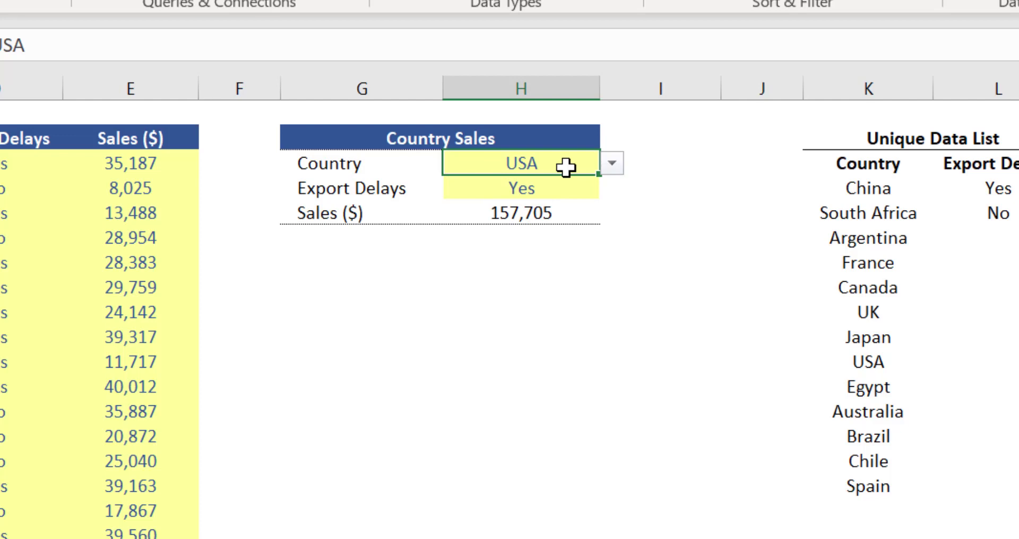
# Browse the country choices again and close them, keeping USA
pyautogui.click(608, 169)
pyautogui.press('Up')
pyautogui.press('Up')
pyautogui.press('Up')
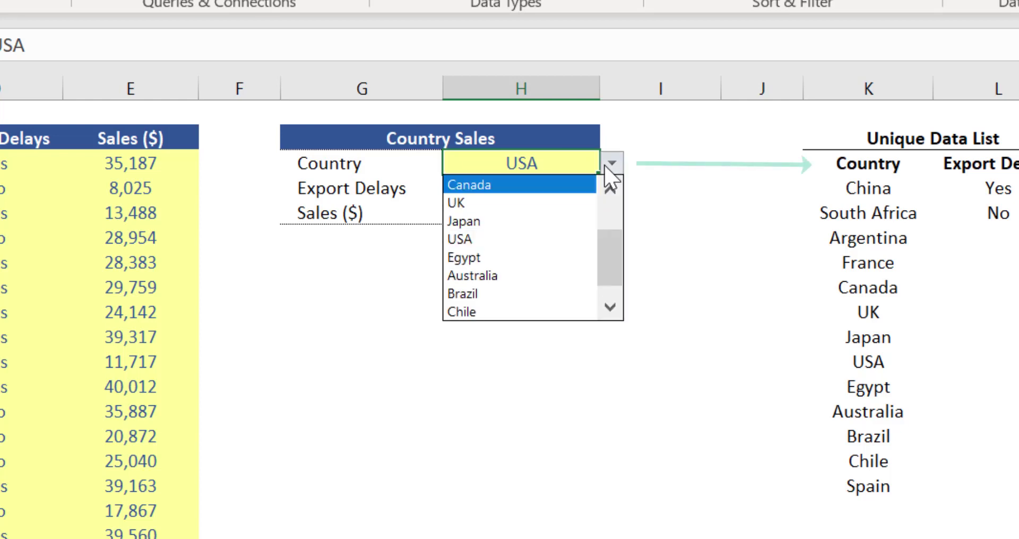
pyautogui.press('Up')
pyautogui.press('Up')
pyautogui.press('Up')
pyautogui.press('Up')
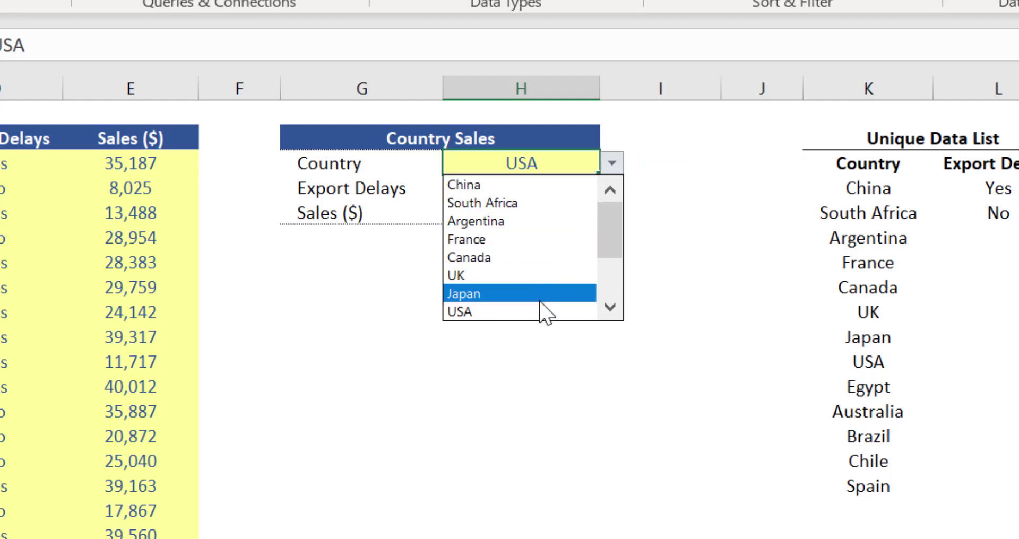
pyautogui.press('Escape')
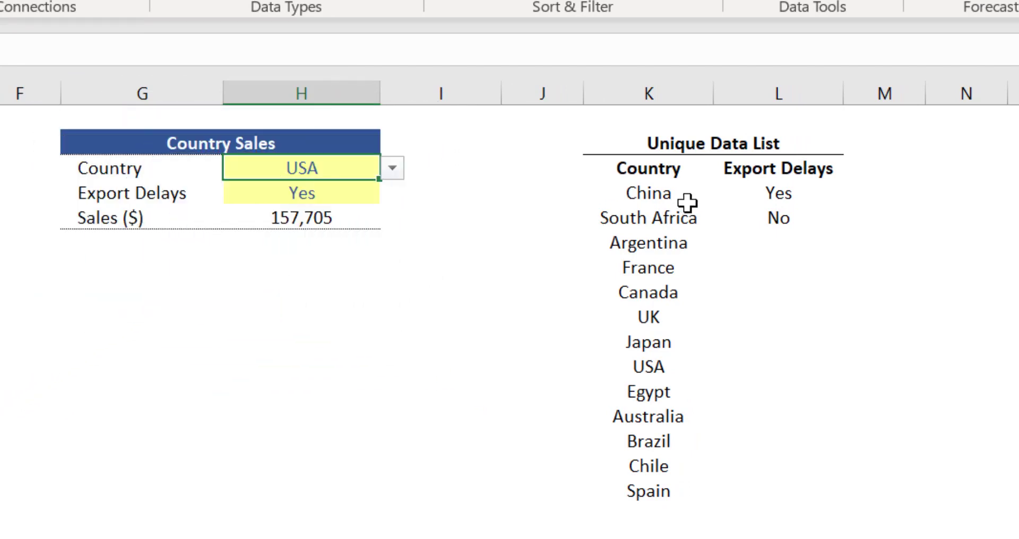
# Sort the unique Country list K4:K16 A to Z, leaving Export Delays unchanged
pyautogui.click(678, 196)
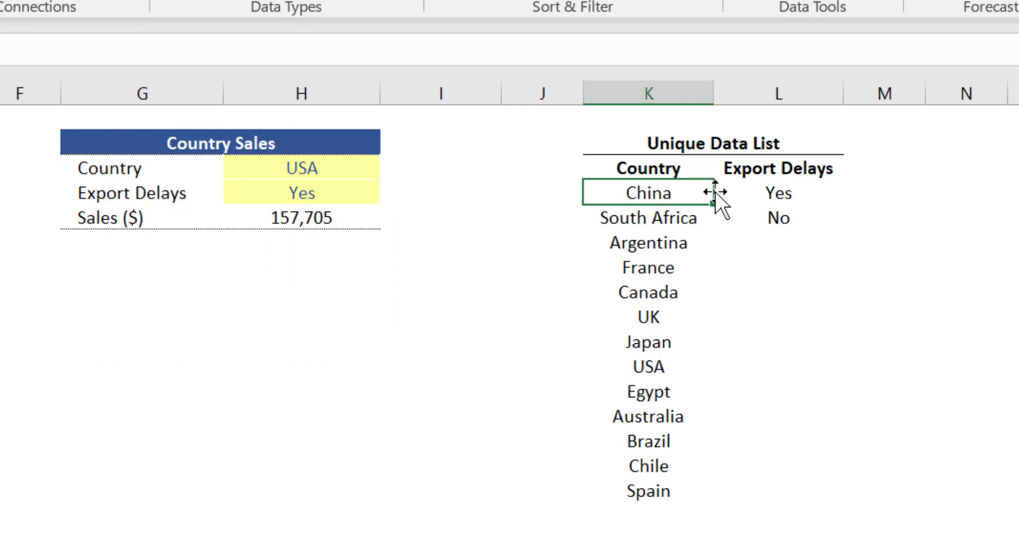
pyautogui.hotkey('ctrl', 'shift', 'Down')
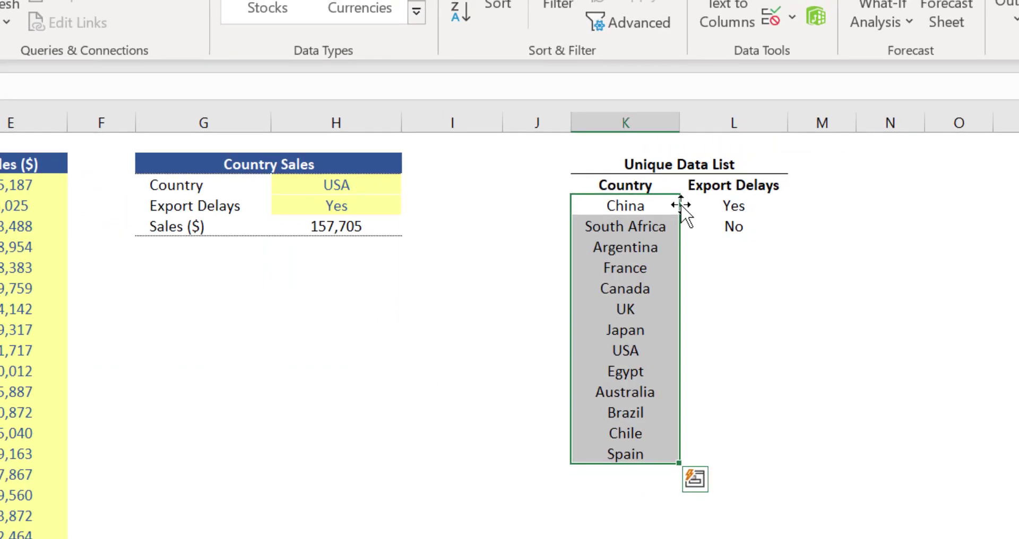
pyautogui.rightClick(680, 205)
pyautogui.moveTo(804, 406)
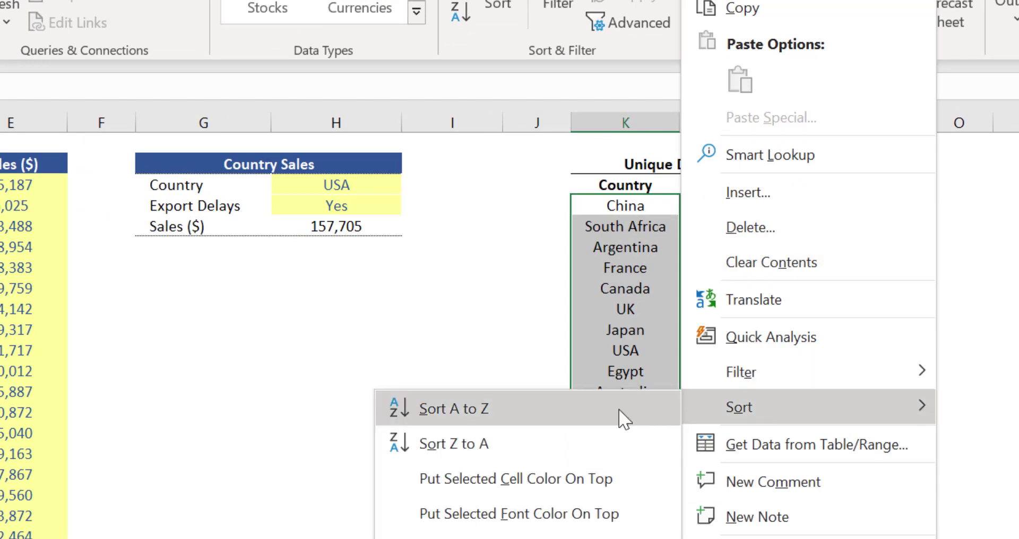
pyautogui.click(619, 409)
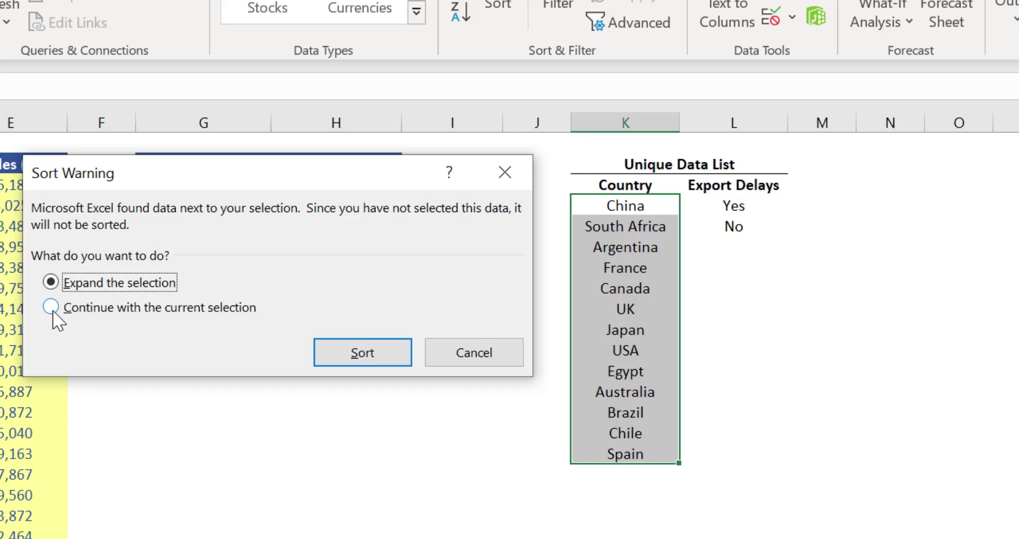
pyautogui.click(50, 308)
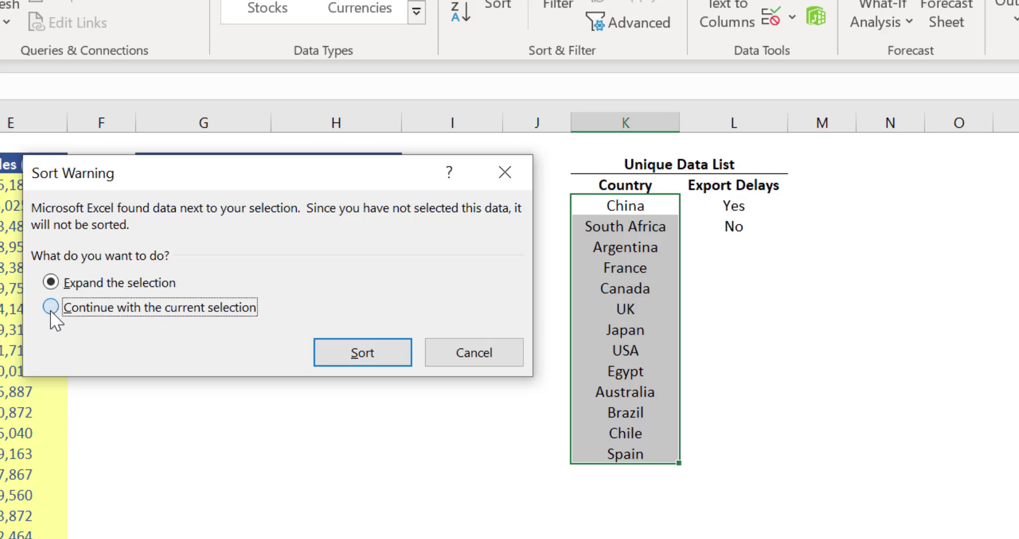
pyautogui.click(376, 361)
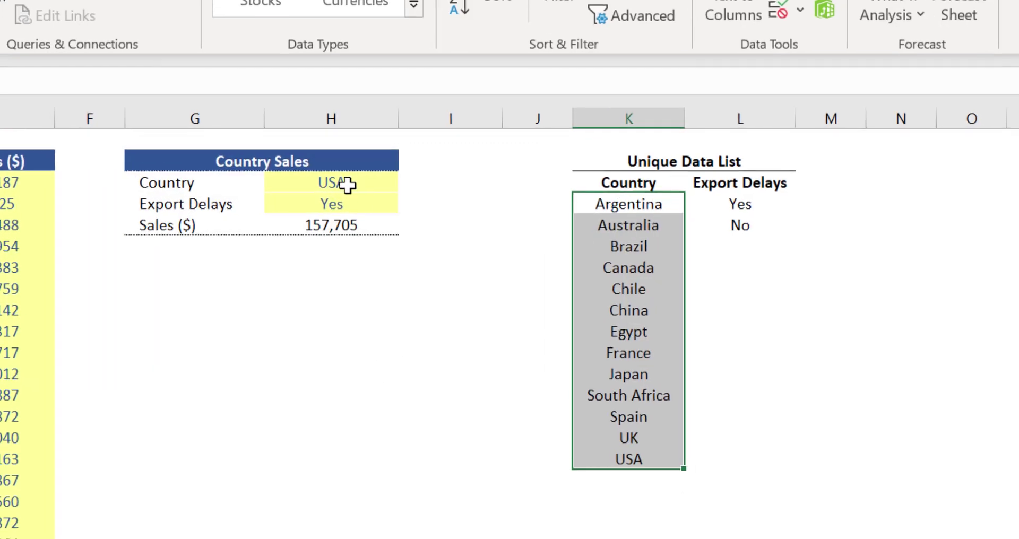
# Choose Japan from the alphabetical Country drop-down in H3, giving sales of 48,373
pyautogui.click(337, 185)
pyautogui.hotkey('alt', 'Down')
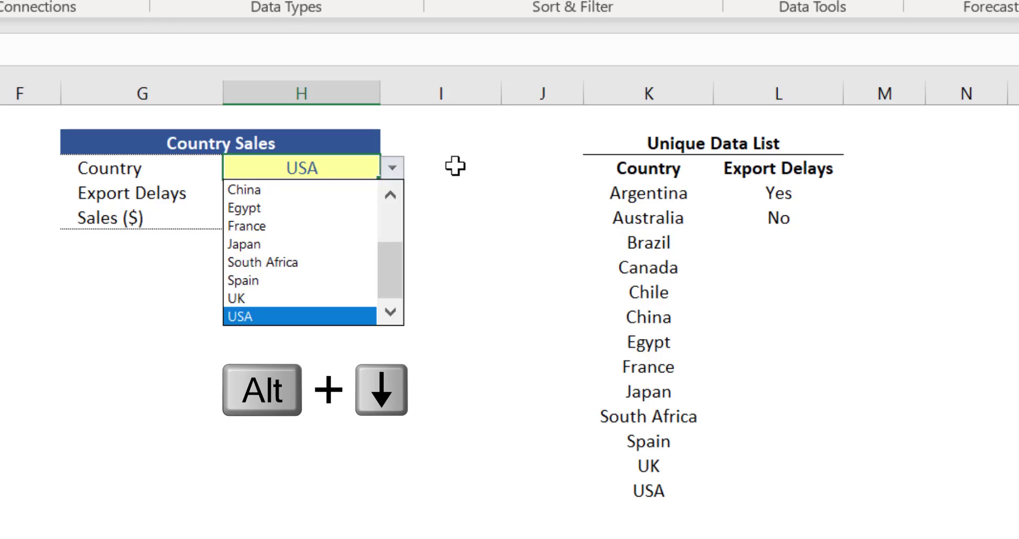
pyautogui.press('Up')
pyautogui.press('Up')
pyautogui.press('Up')
pyautogui.press('Up')
pyautogui.press('Up')
pyautogui.press('Up')
pyautogui.press('Up')
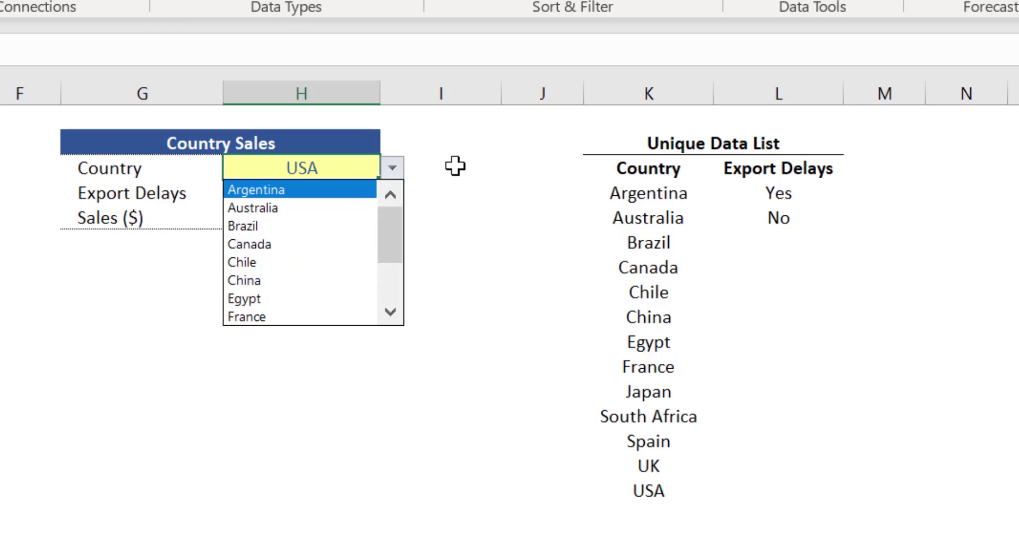
pyautogui.press('Down')
pyautogui.press('Down')
pyautogui.press('Down')
pyautogui.press('Down')
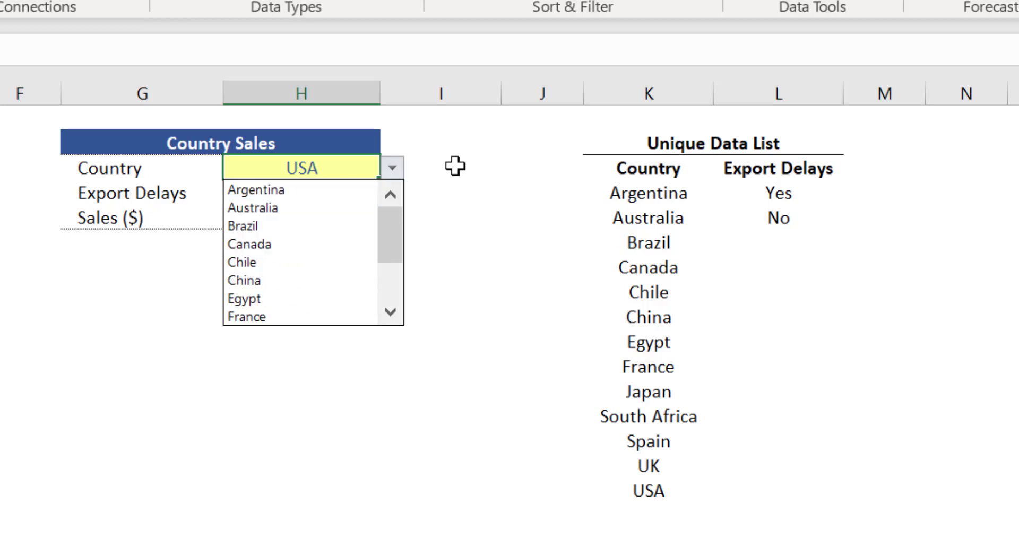
pyautogui.press('Down')
pyautogui.press('Down')
pyautogui.press('Down')
pyautogui.press('Down')
pyautogui.press('Down')
pyautogui.press('Down')
pyautogui.press('Down')
pyautogui.press('Down')
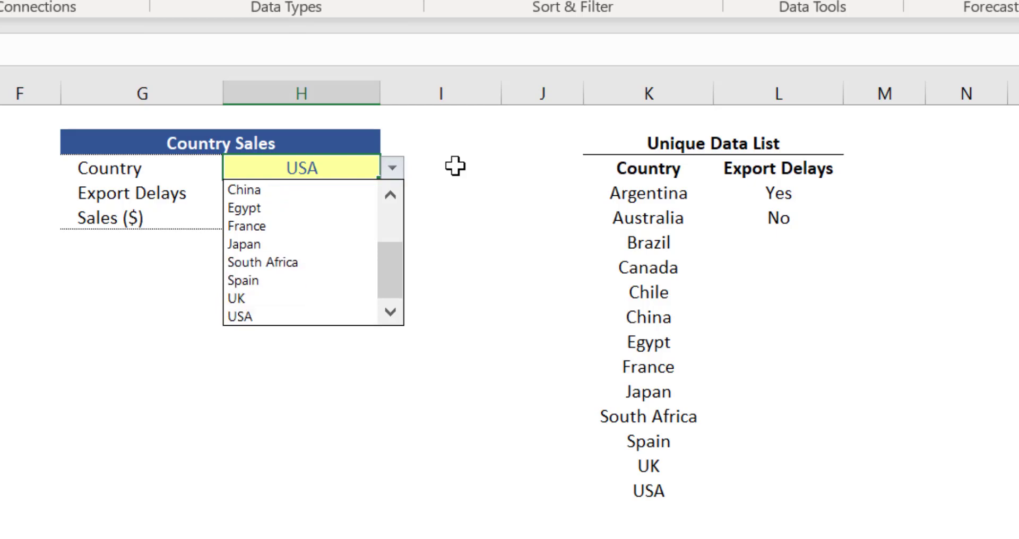
pyautogui.press('Up')
pyautogui.press('Up')
pyautogui.press('Up')
pyautogui.press('Return')
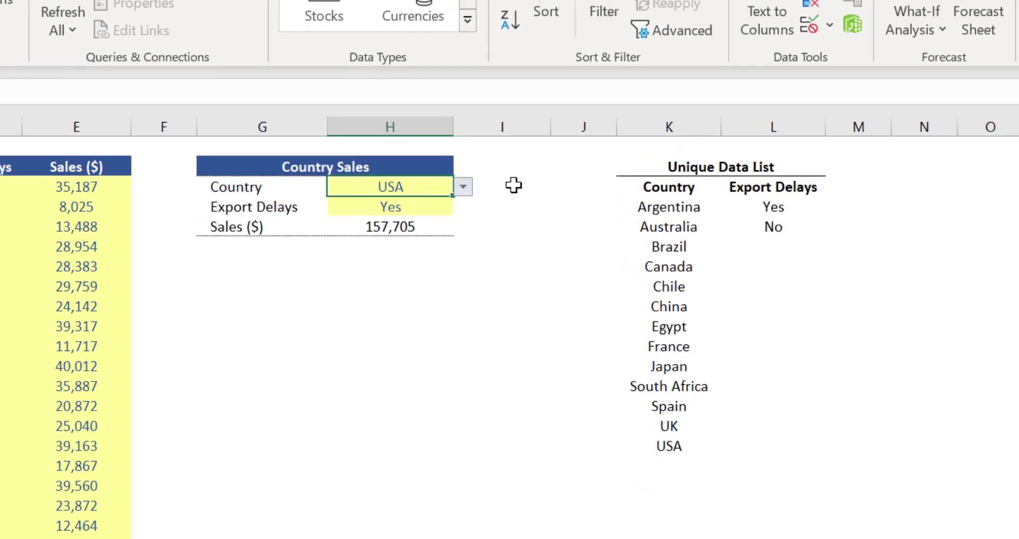